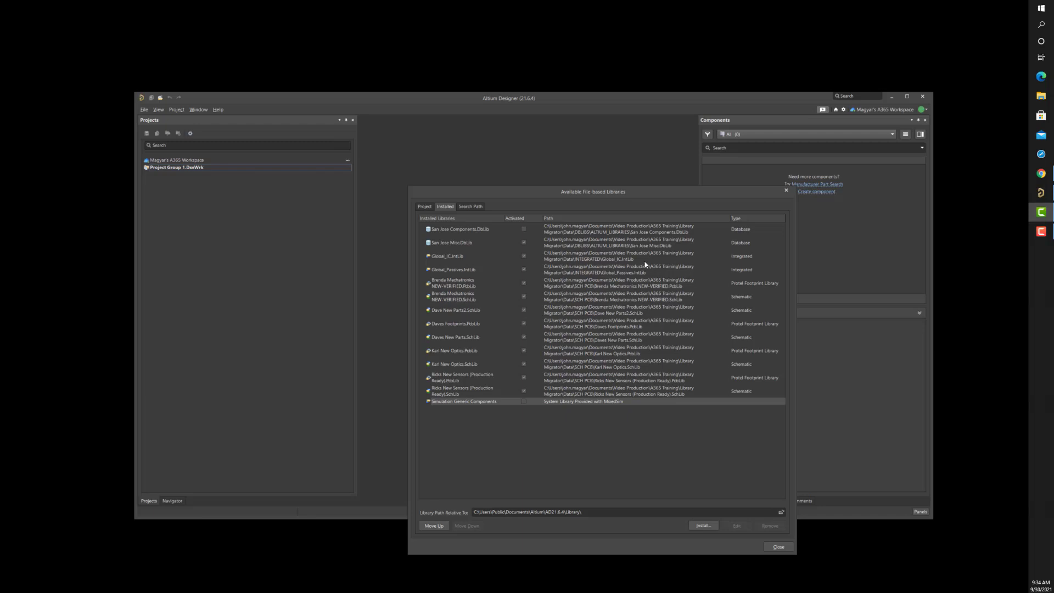
# Review the source libraries, checking Global_IC, Global_Passives and mechatronics paths, then select all nine.
pyautogui.click(585, 230)
pyautogui.keyDown('shift'); pyautogui.click(581, 245); pyautogui.keyUp('shift')
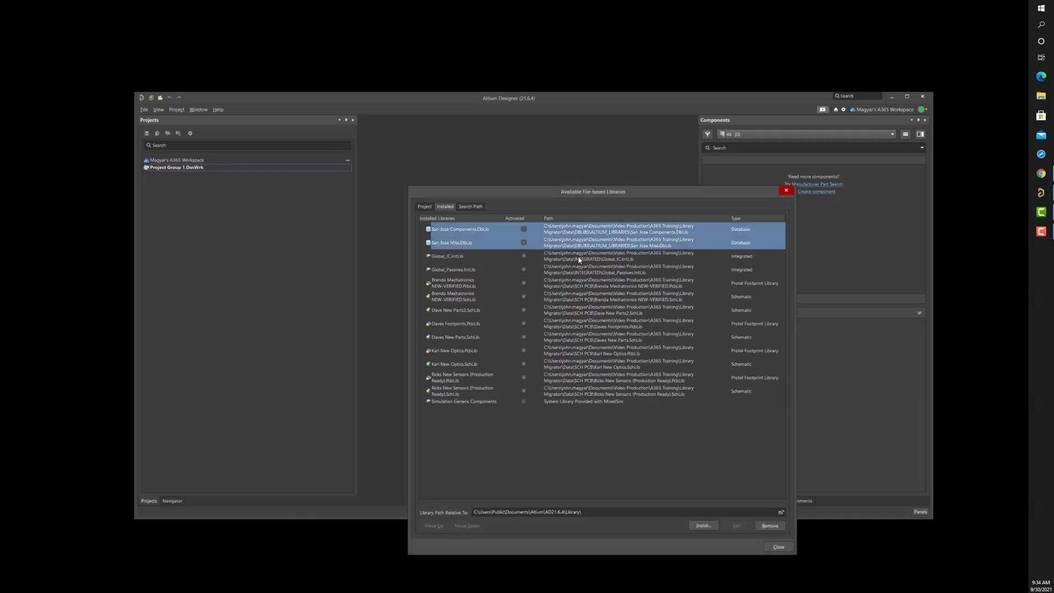
pyautogui.keyDown('shift'); pyautogui.click(580, 260); pyautogui.keyUp('shift')
pyautogui.click(578, 257)
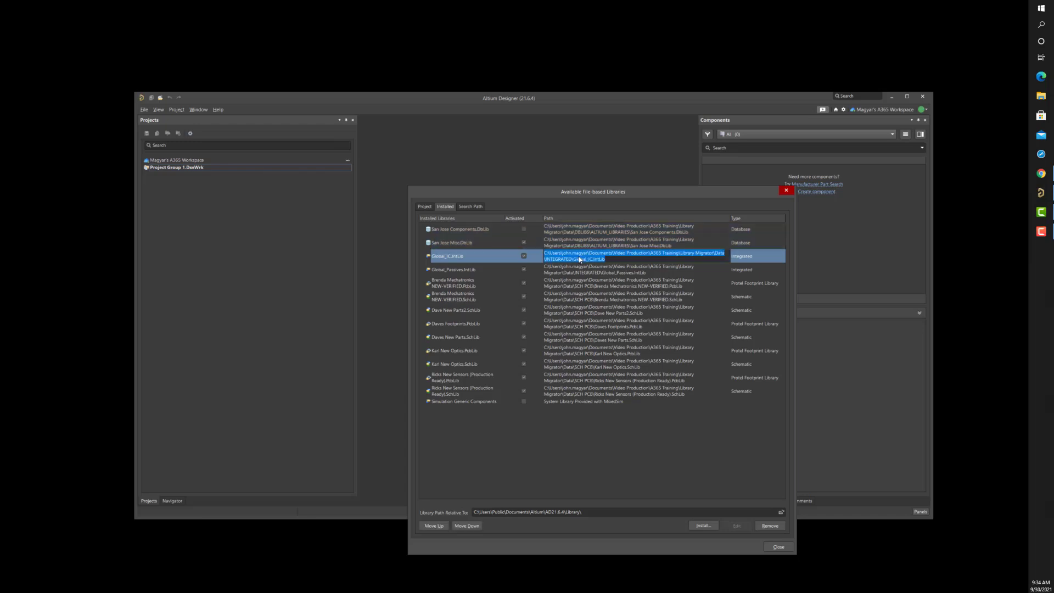
pyautogui.click(577, 271)
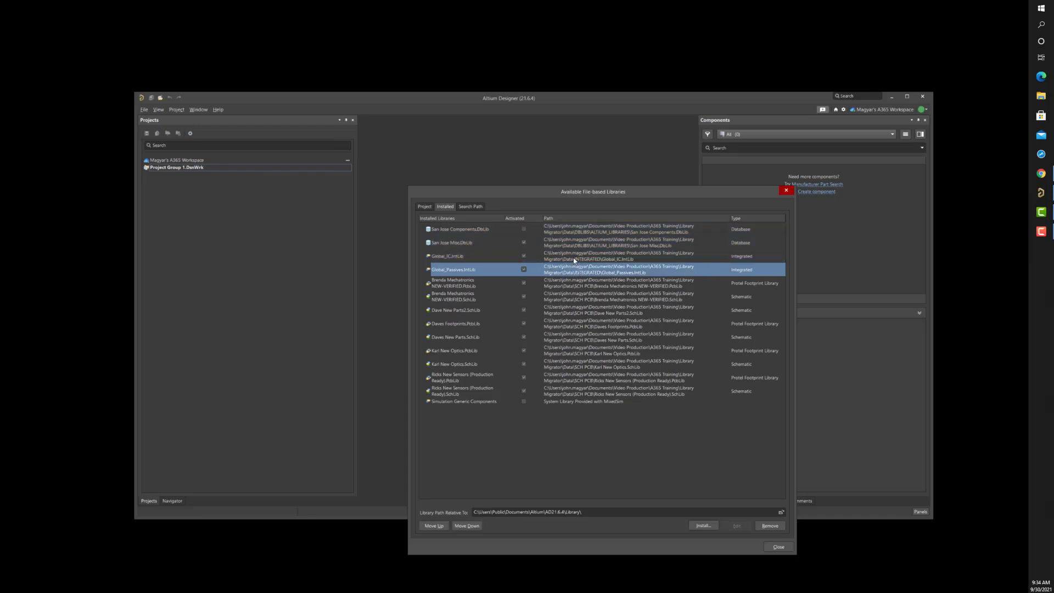
pyautogui.click(573, 258)
pyautogui.click(573, 267)
pyautogui.click(572, 269)
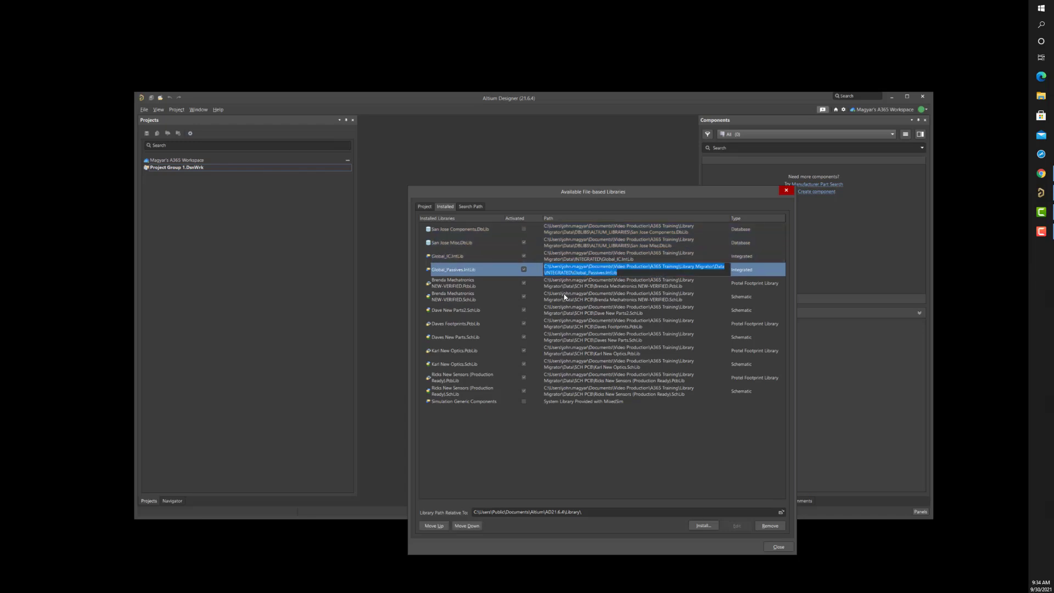
pyautogui.click(567, 286)
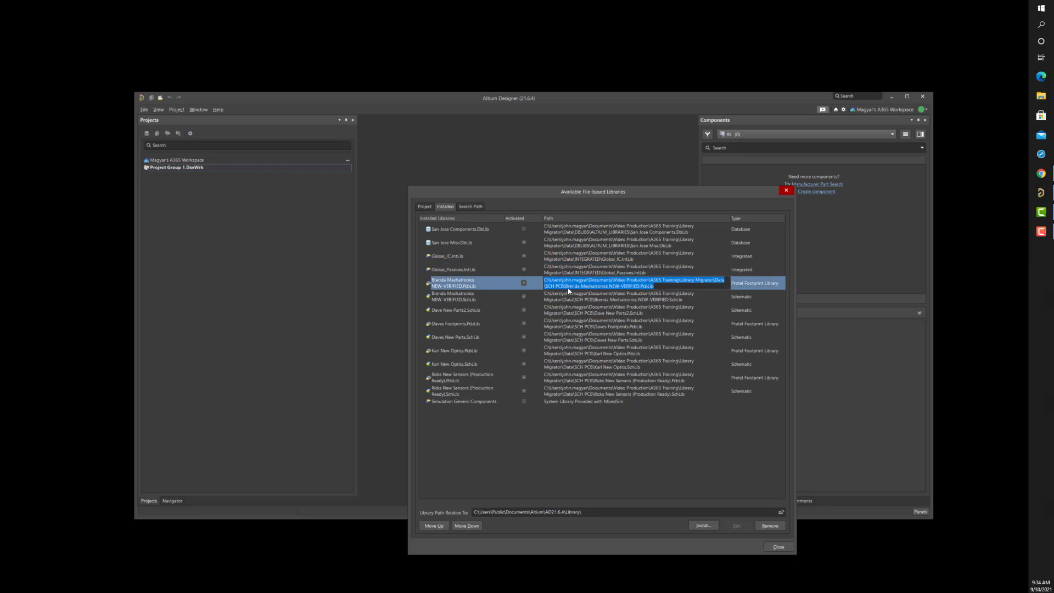
pyautogui.keyDown('shift'); pyautogui.click(564, 396); pyautogui.keyUp('shift')
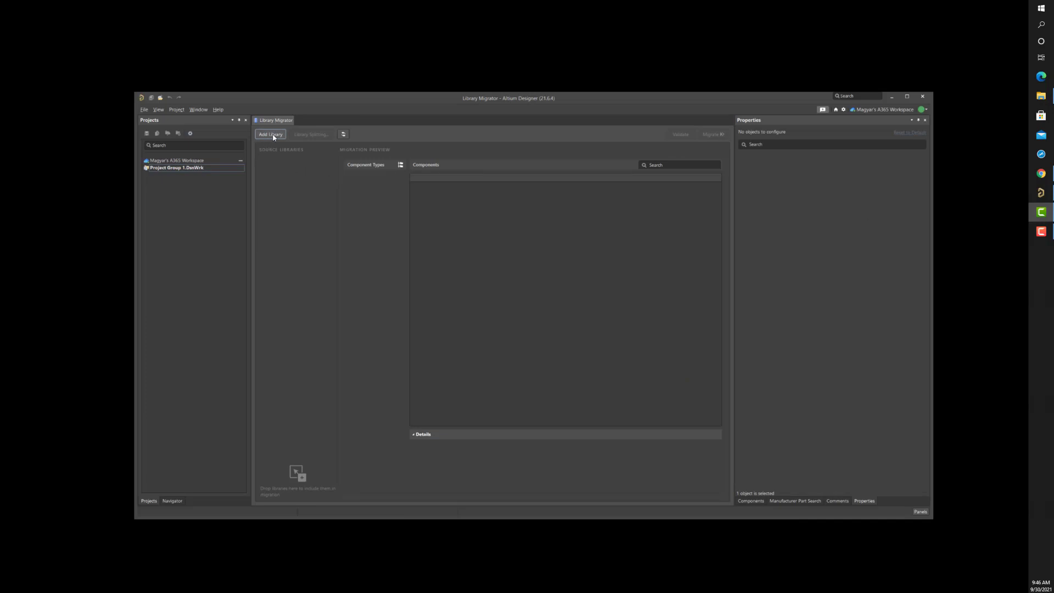
# Add Miscellaneous Devices.IntLib from the Data folder to the Library Migrator.
pyautogui.click(271, 135)
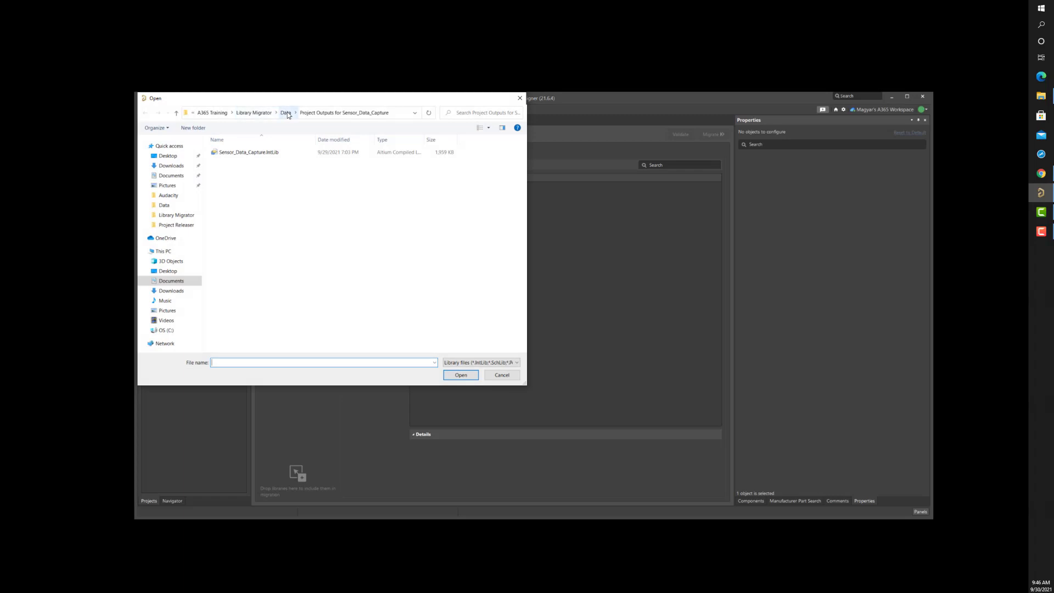
pyautogui.click(286, 113)
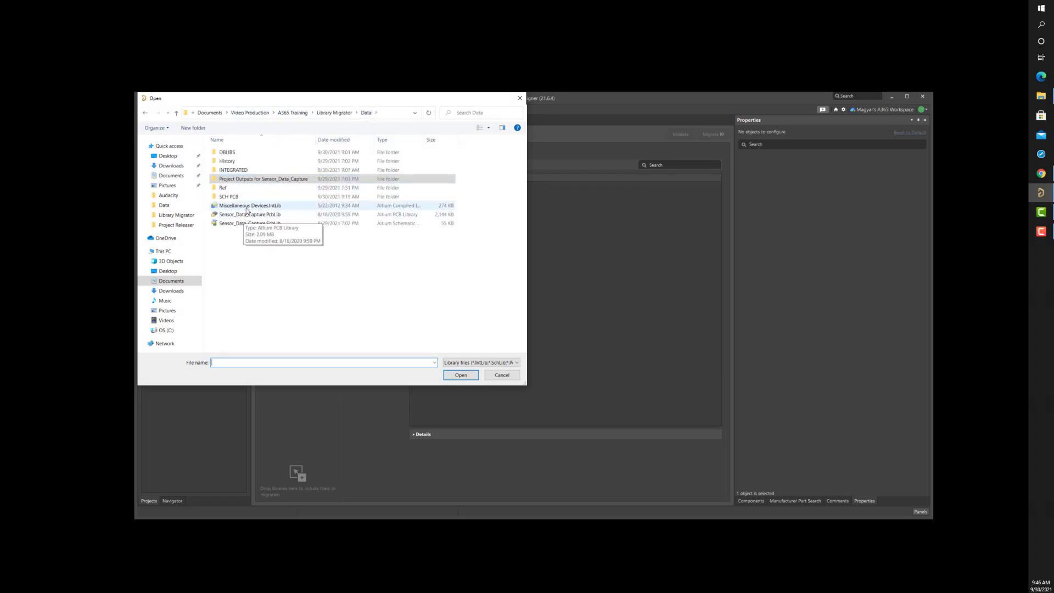
pyautogui.doubleClick(247, 207)
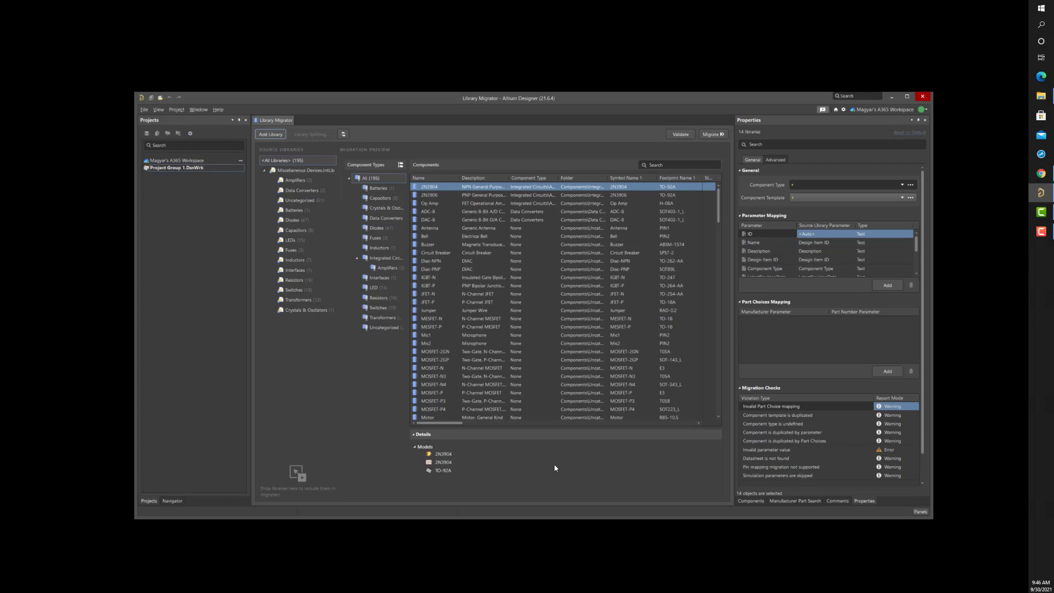
# Change the Antenna component type to Radio&RF and the Bell component type to Audio.
pyautogui.click(526, 230)
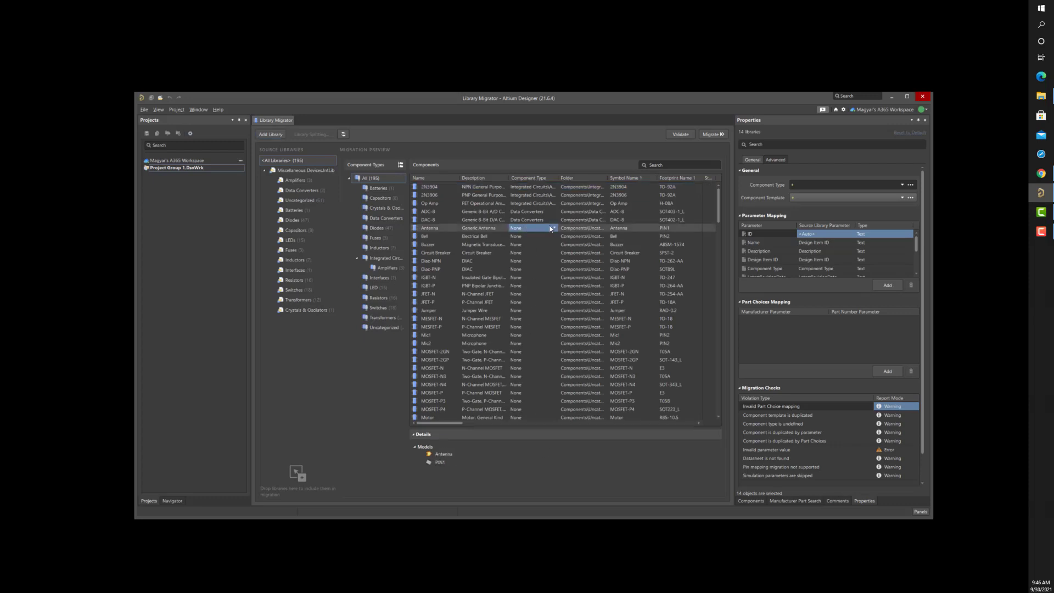
pyautogui.click(552, 228)
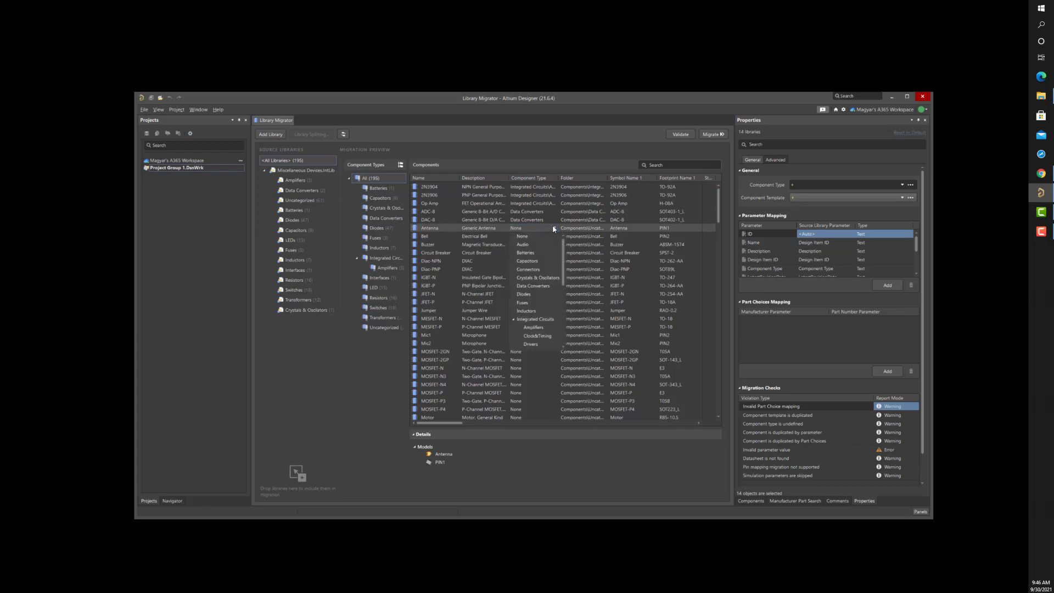
pyautogui.scroll(-5, 530, 325)
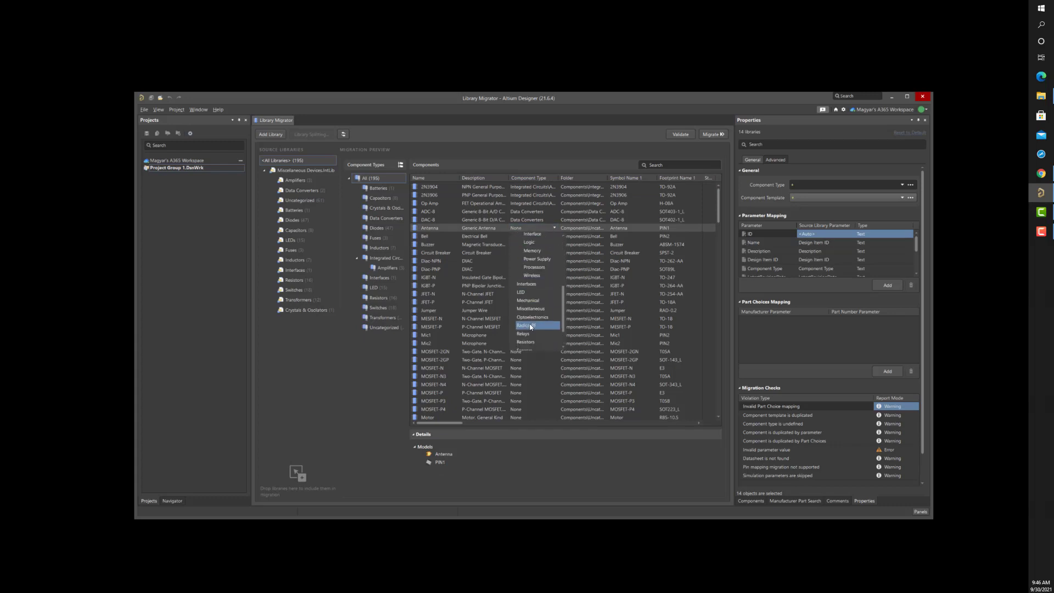
pyautogui.click(529, 325)
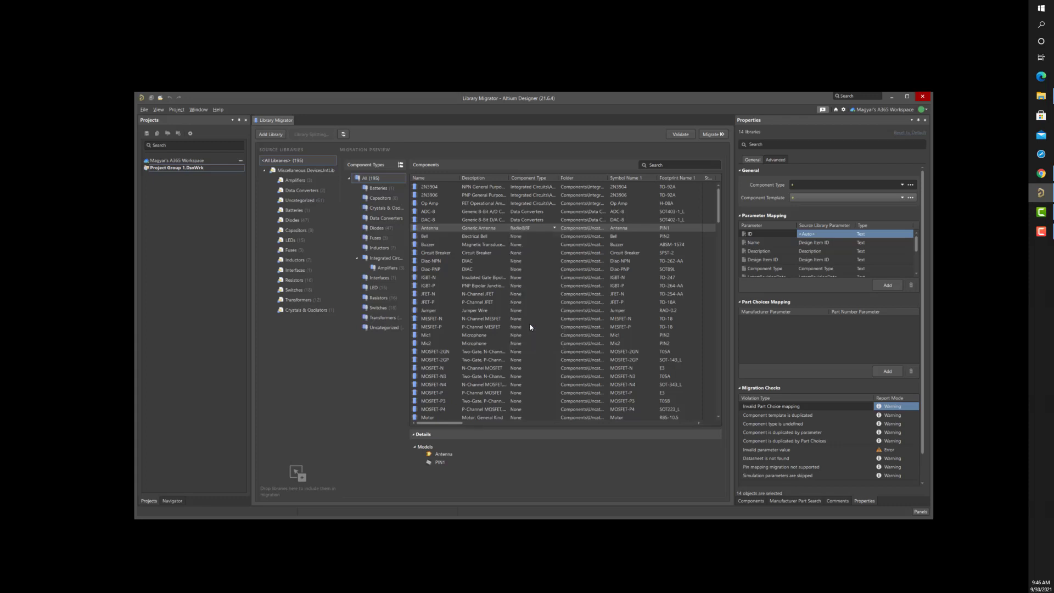
pyautogui.click(540, 236)
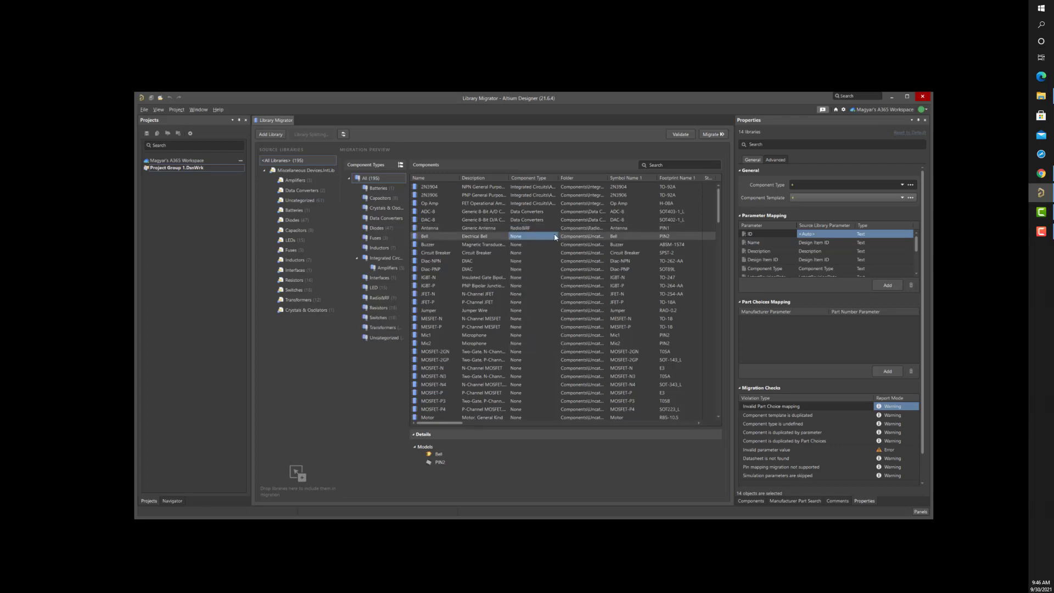
pyautogui.click(551, 236)
pyautogui.click(530, 254)
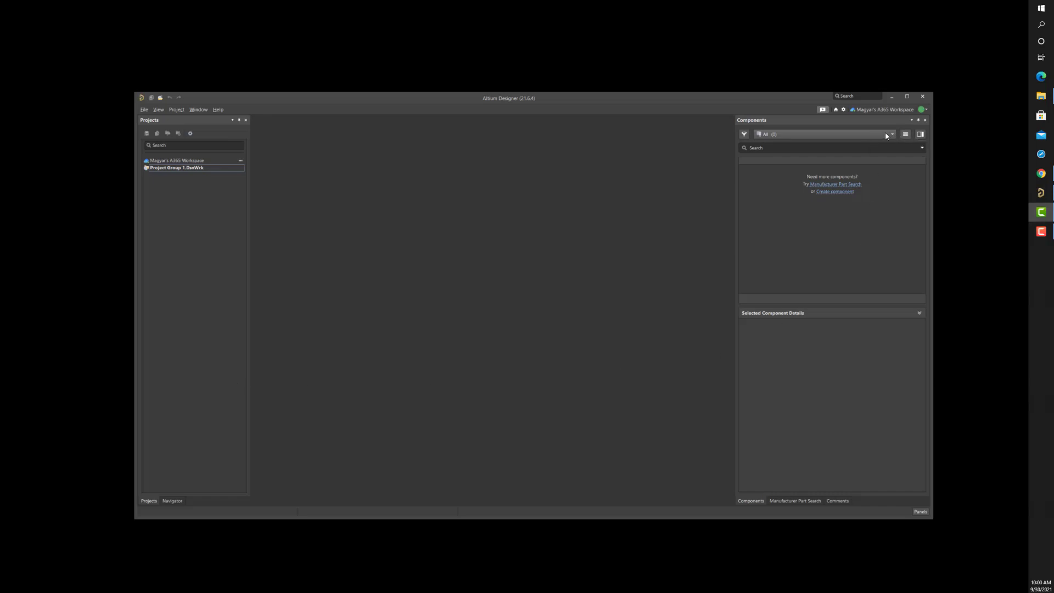
# Start a new Library Migrator from the File menu.
pyautogui.click(145, 110)
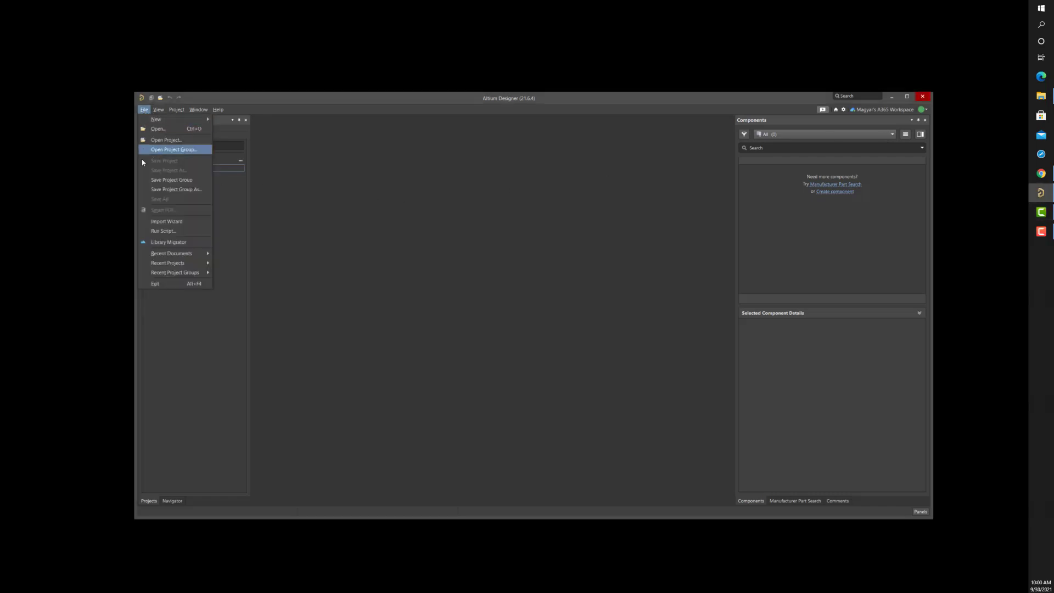
pyautogui.click(173, 243)
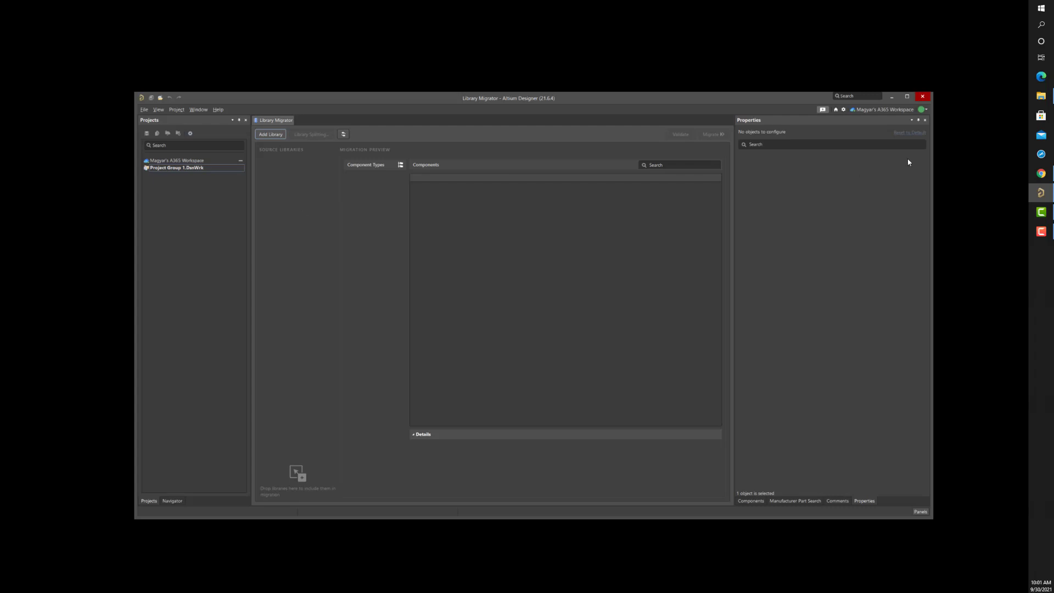
# Load Sensor_Data_Capture.IntLib from Data\Project Outputs for Sensor_Data_Capture into the migrator.
pyautogui.moveTo(1029, 97)
pyautogui.click(264, 136)
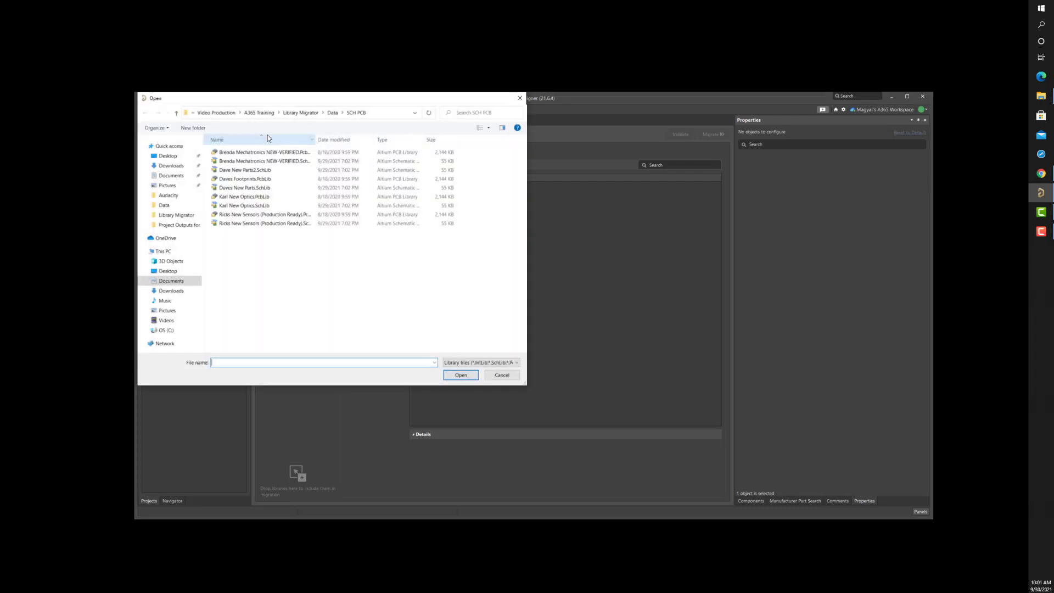
pyautogui.click(332, 113)
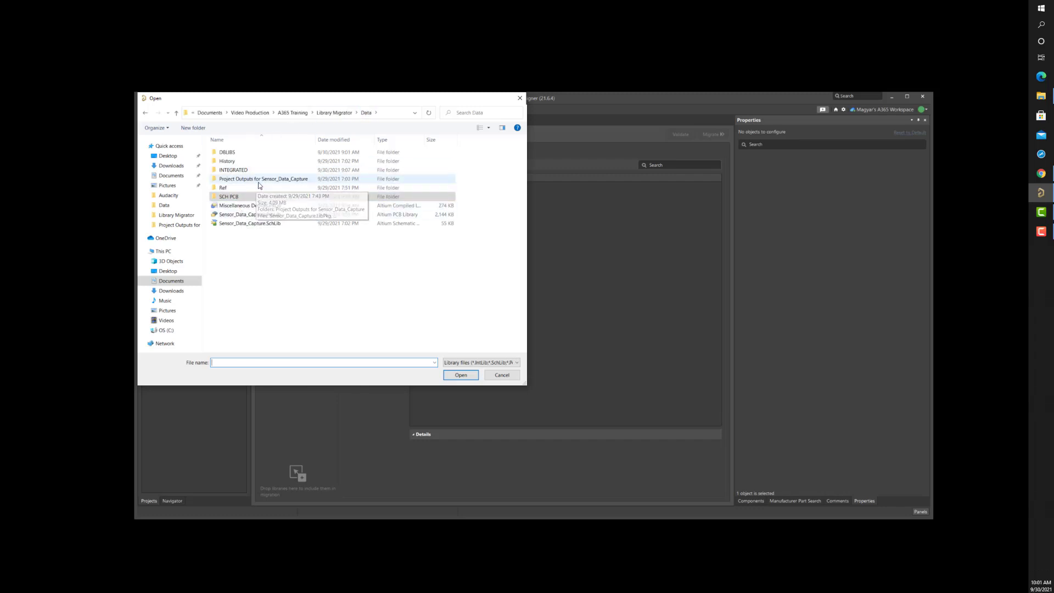
pyautogui.doubleClick(259, 179)
pyautogui.click(252, 154)
pyautogui.click(461, 377)
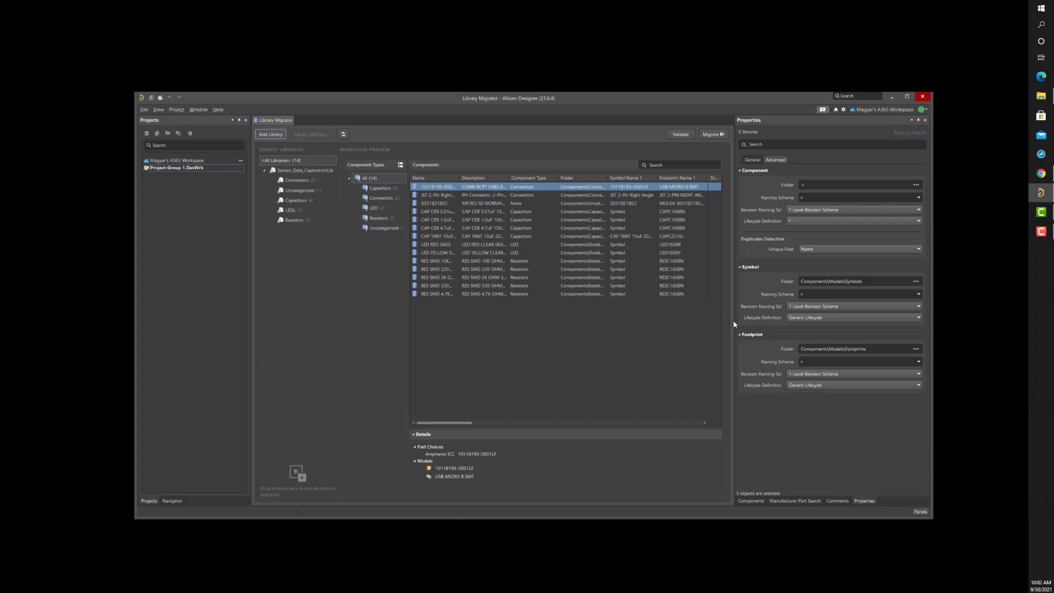
# Widen the migration preview and scroll the Components grid to reveal symbol, footprint and folder columns.
pyautogui.moveTo(734, 324); pyautogui.dragTo(804, 316)
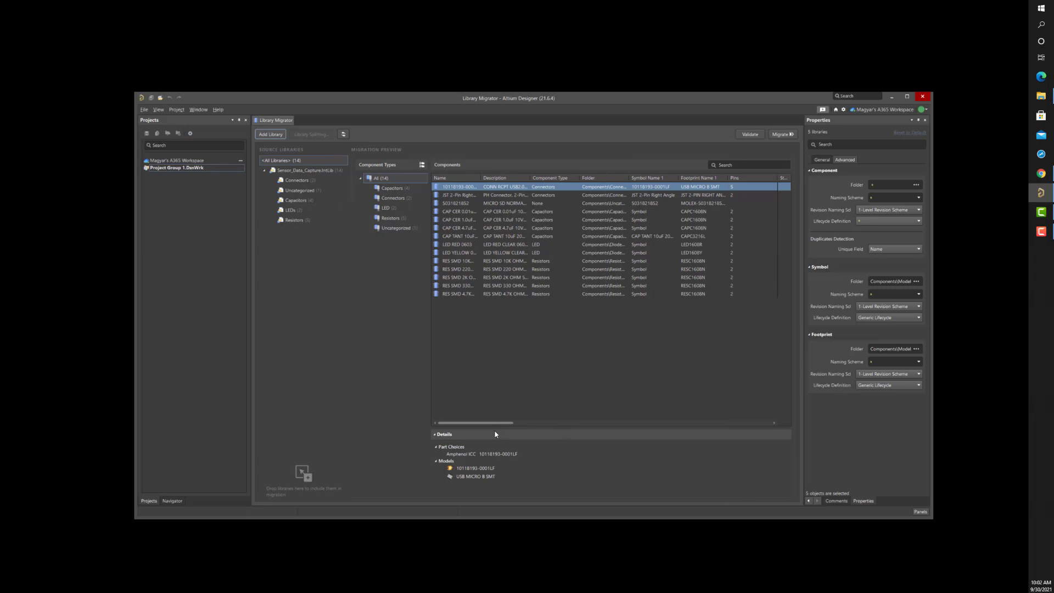
pyautogui.moveTo(494, 423); pyautogui.dragTo(456, 420)
# Compare details of the RES SMD 4.7K, 330, 2K and 220 resistor components.
pyautogui.click(648, 294)
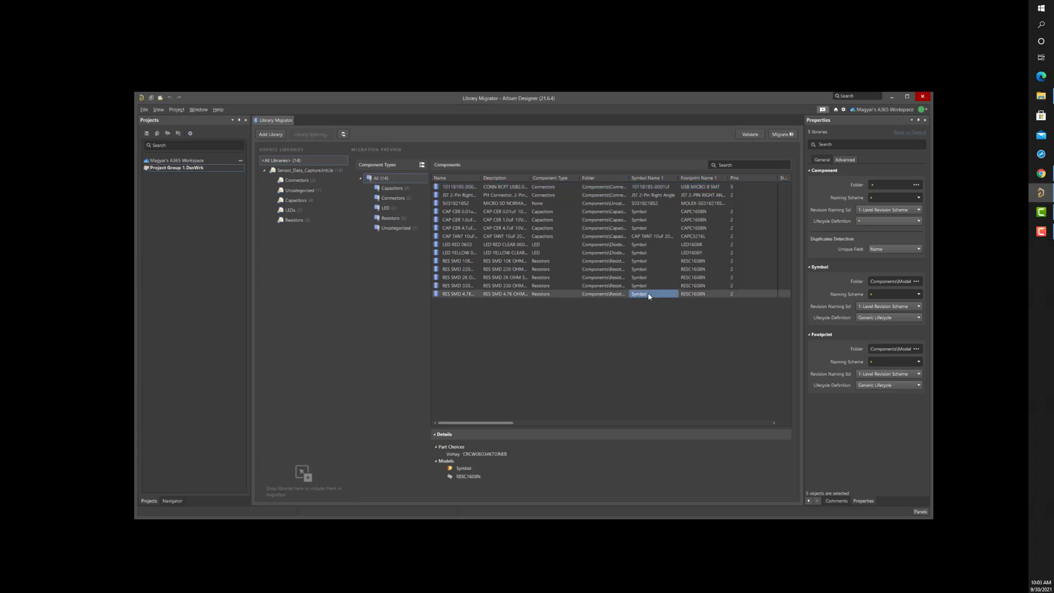
pyautogui.click(649, 286)
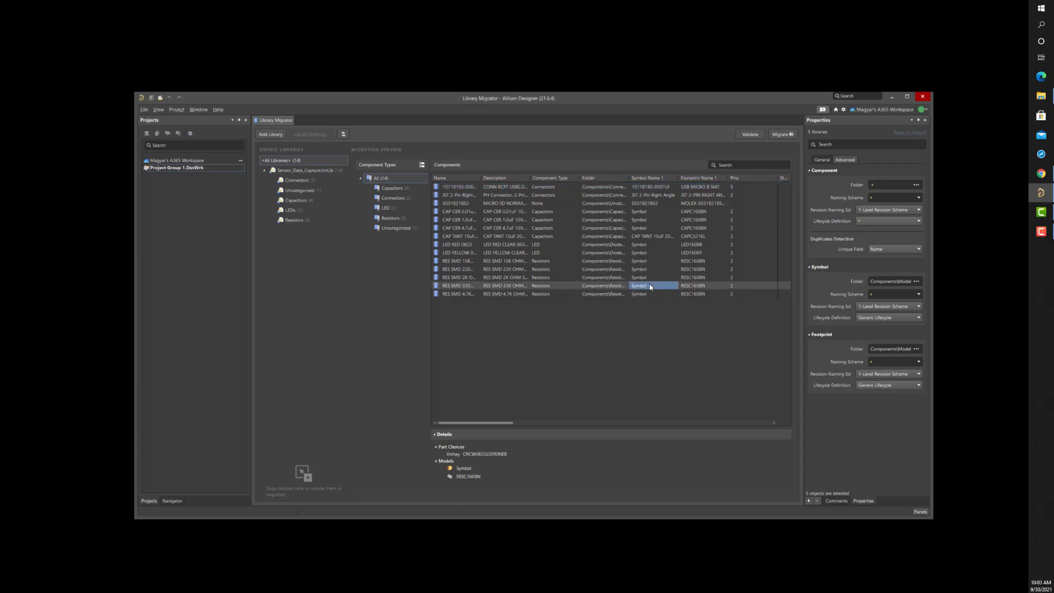
pyautogui.click(651, 277)
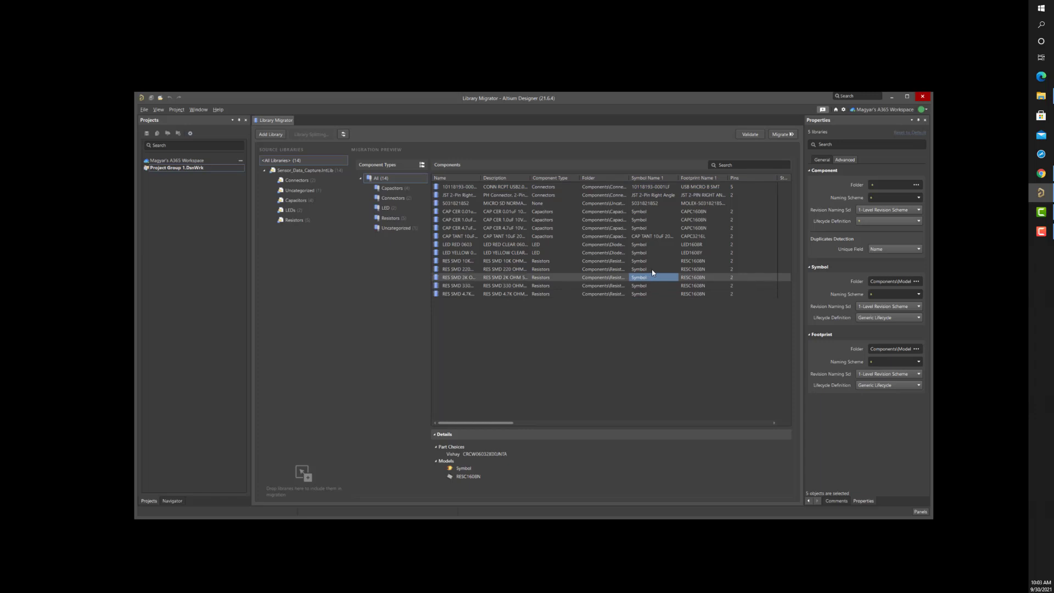
pyautogui.click(652, 269)
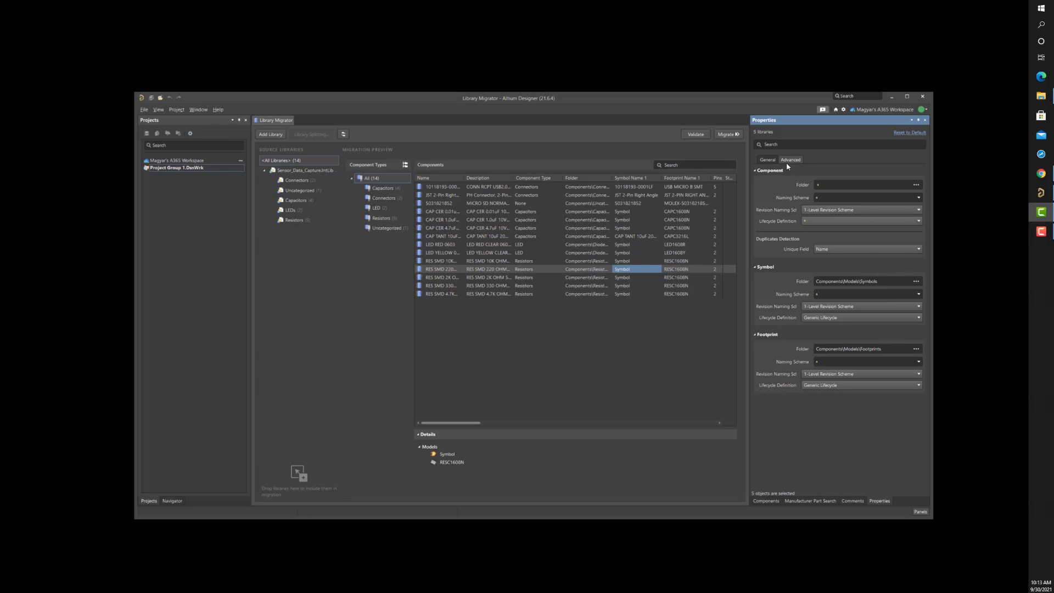
# Open the General properties showing parameter mapping, part choices mapping and migration checks.
pyautogui.click(767, 160)
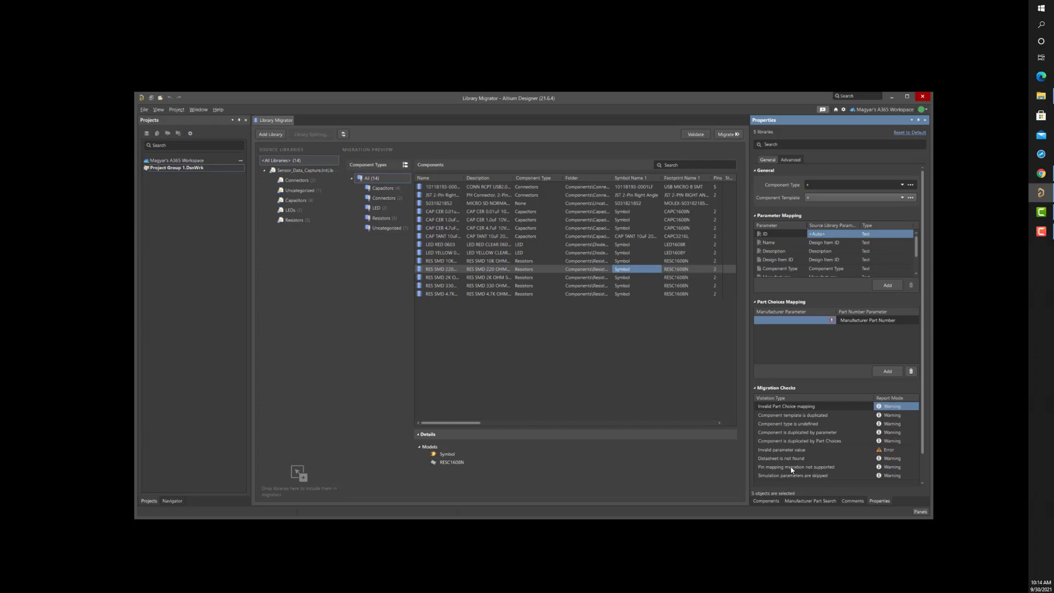
# Run Validate, producing six warnings and one error for RES SMD 2K's Power parameter.
pyautogui.click(693, 135)
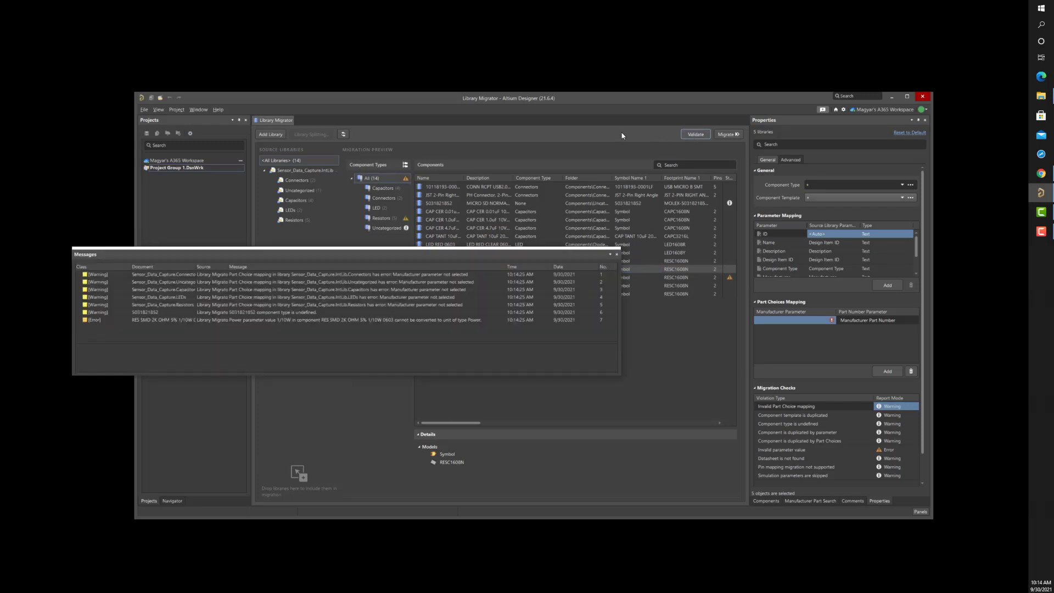
pyautogui.click(276, 314)
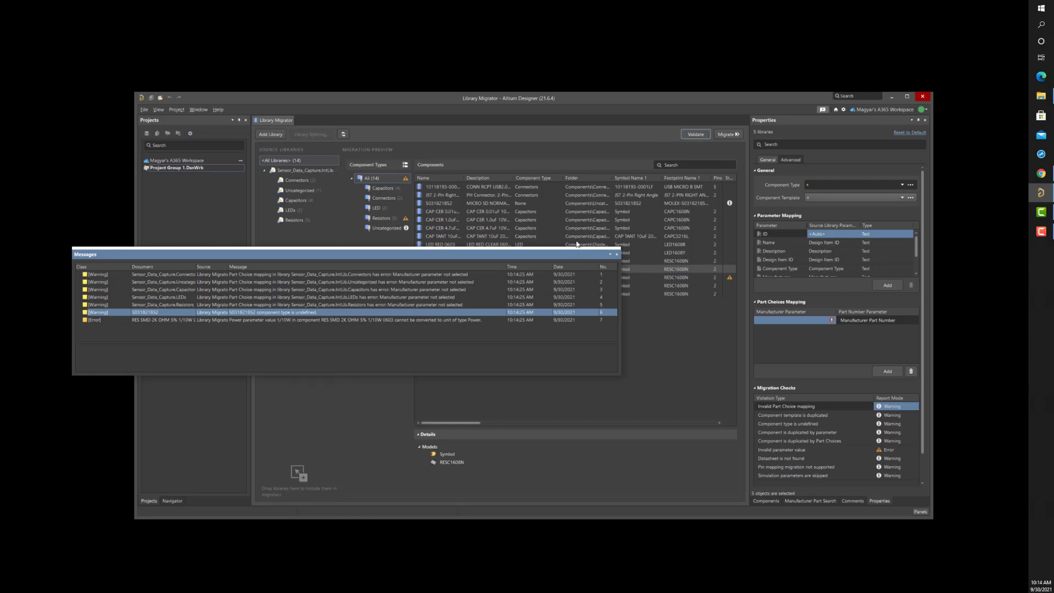
pyautogui.moveTo(545, 257); pyautogui.dragTo(625, 390)
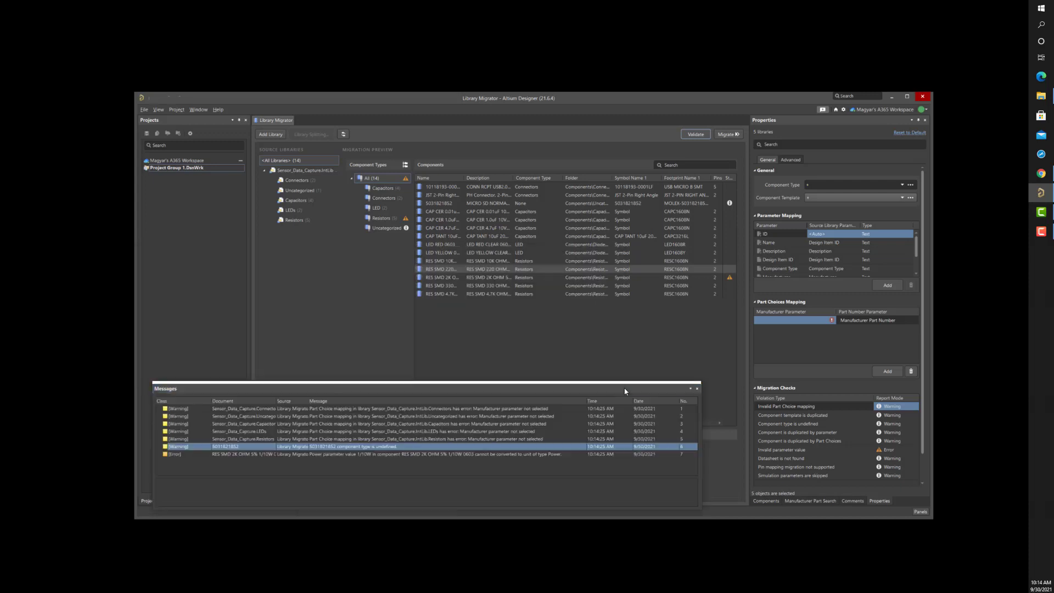
pyautogui.click(532, 204)
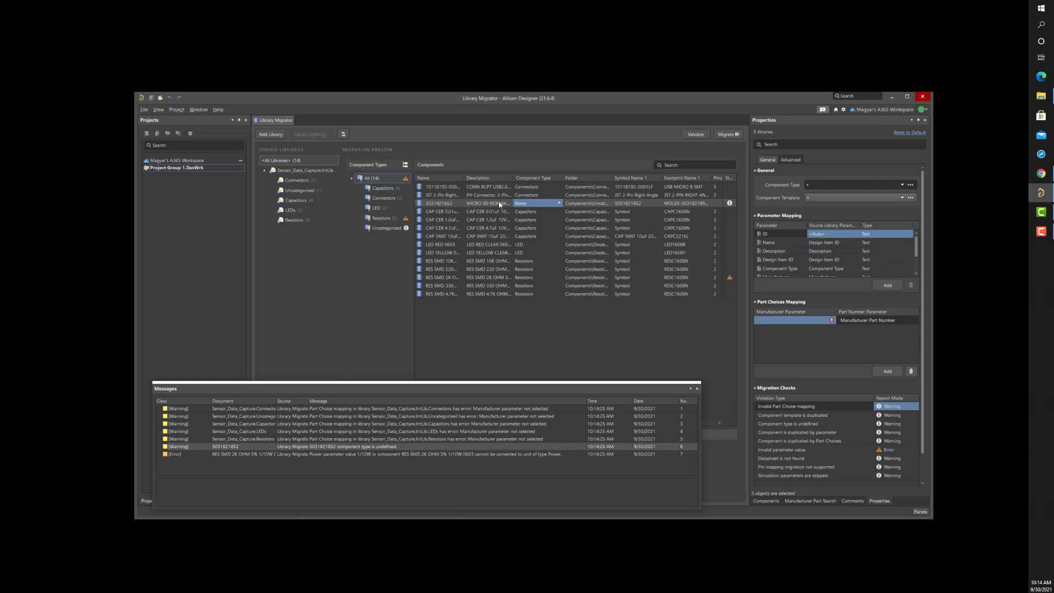
pyautogui.click(560, 203)
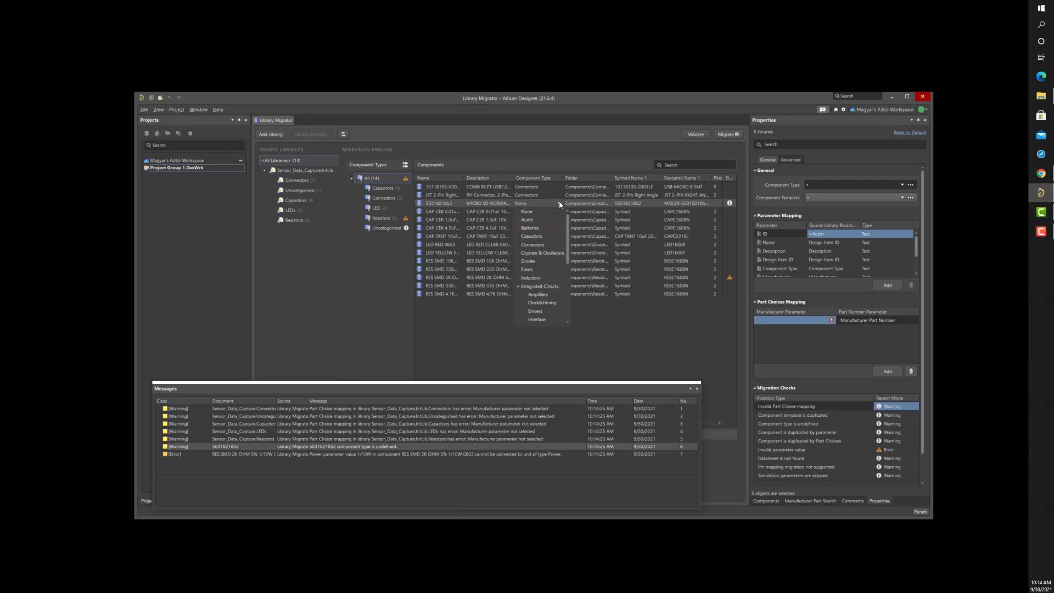
pyautogui.click(541, 245)
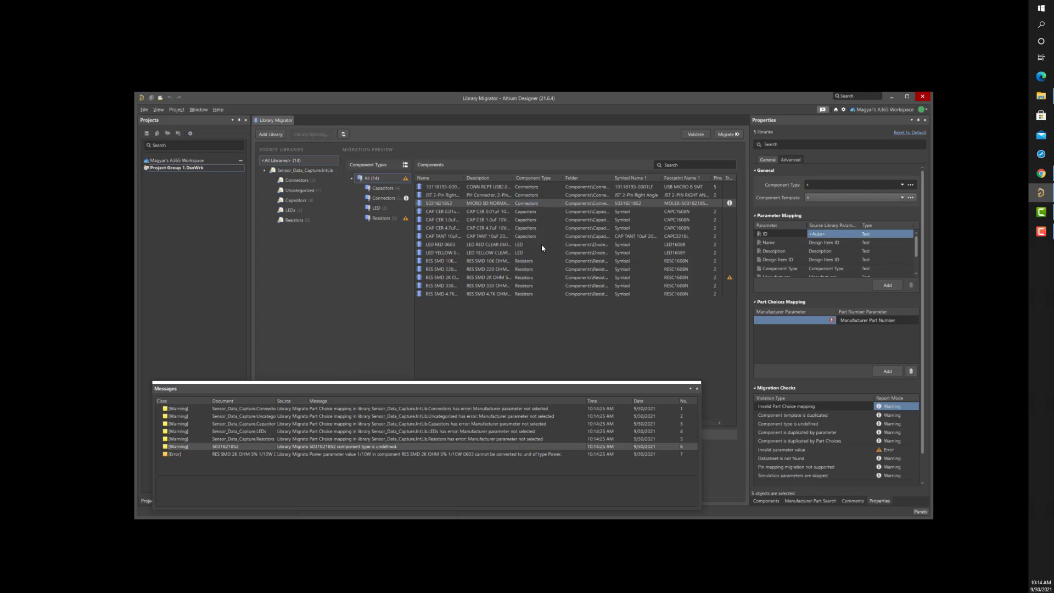
# Map the part choices Manufacturer Parameter to Manufacturer and revalidate, leaving three messages.
pyautogui.click(407, 416)
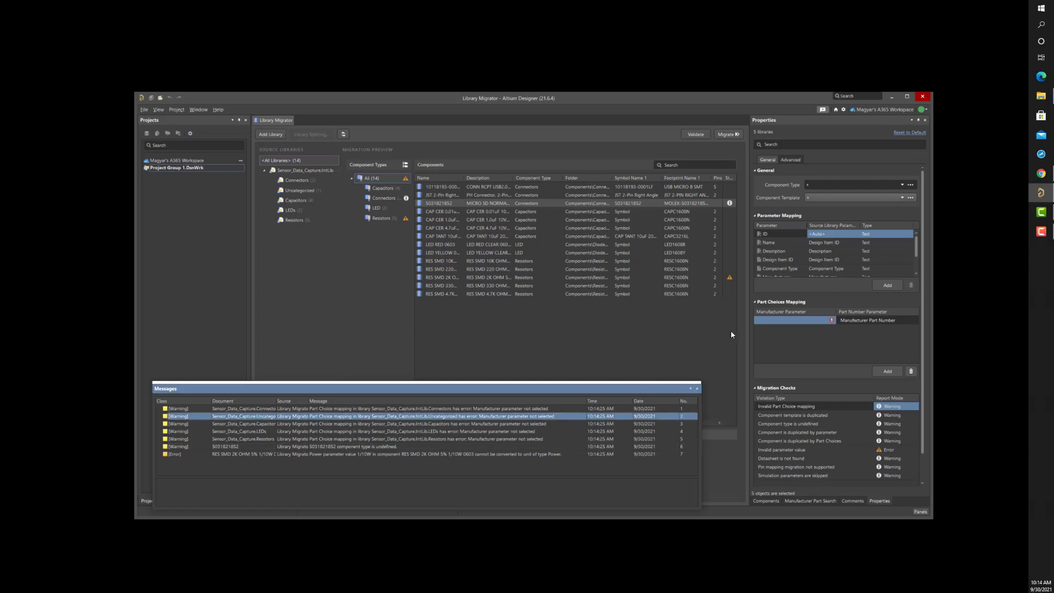
pyautogui.click(822, 321)
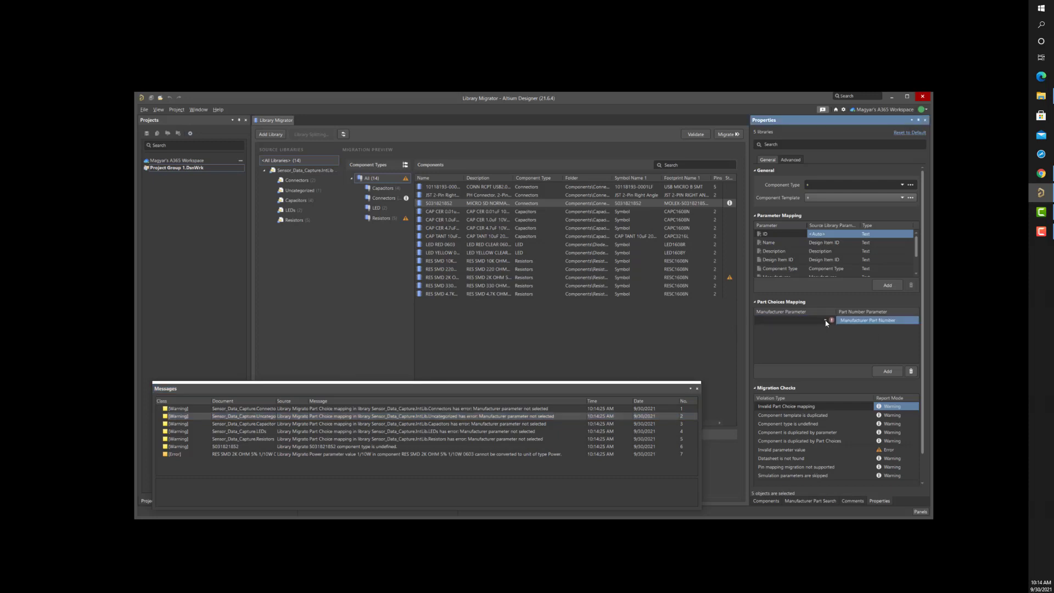
pyautogui.click(824, 320)
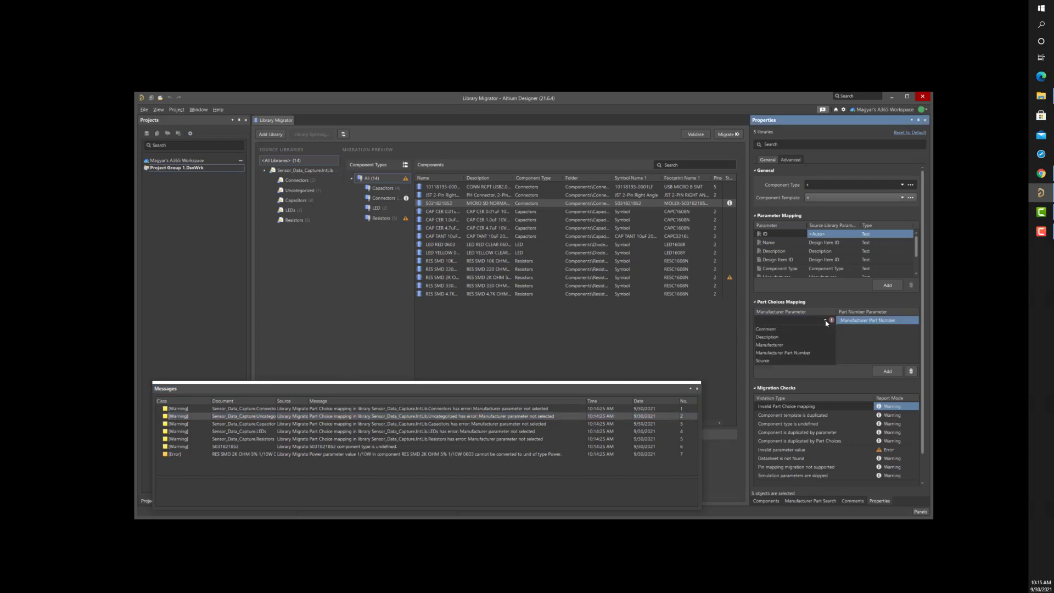
pyautogui.click(769, 345)
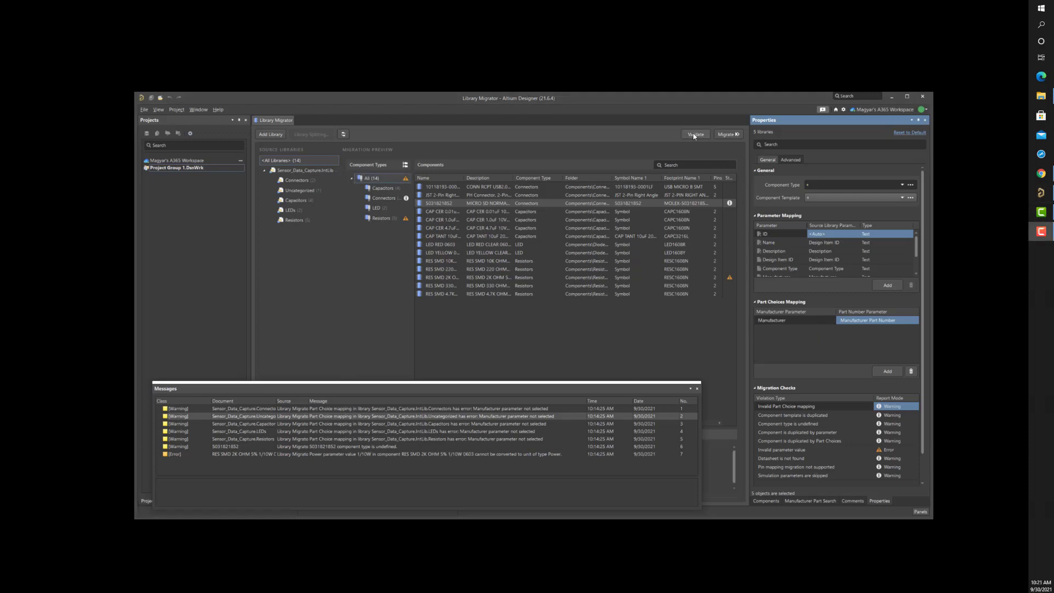
pyautogui.click(694, 135)
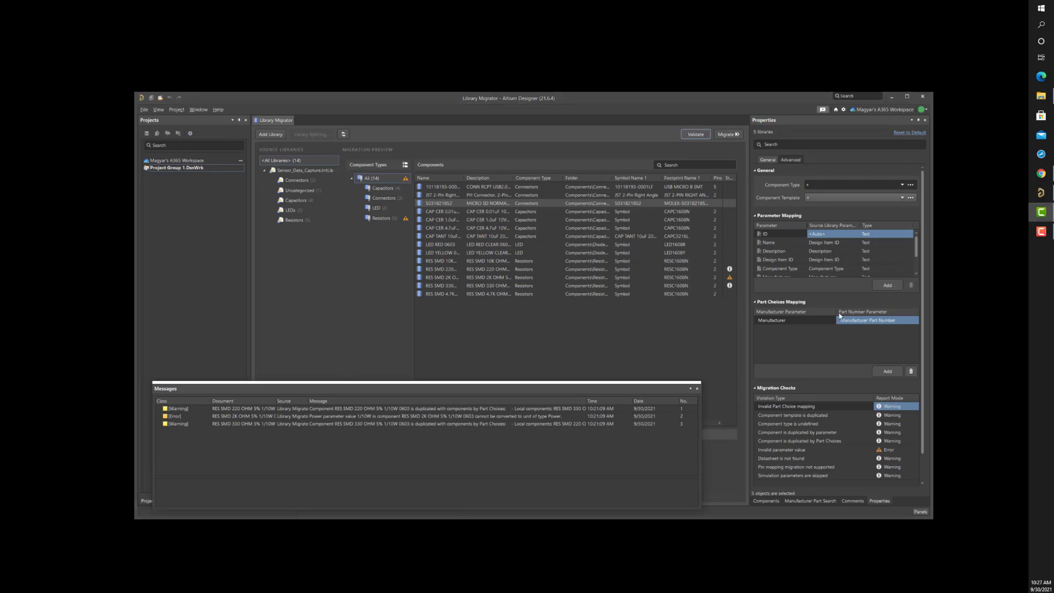
pyautogui.click(267, 417)
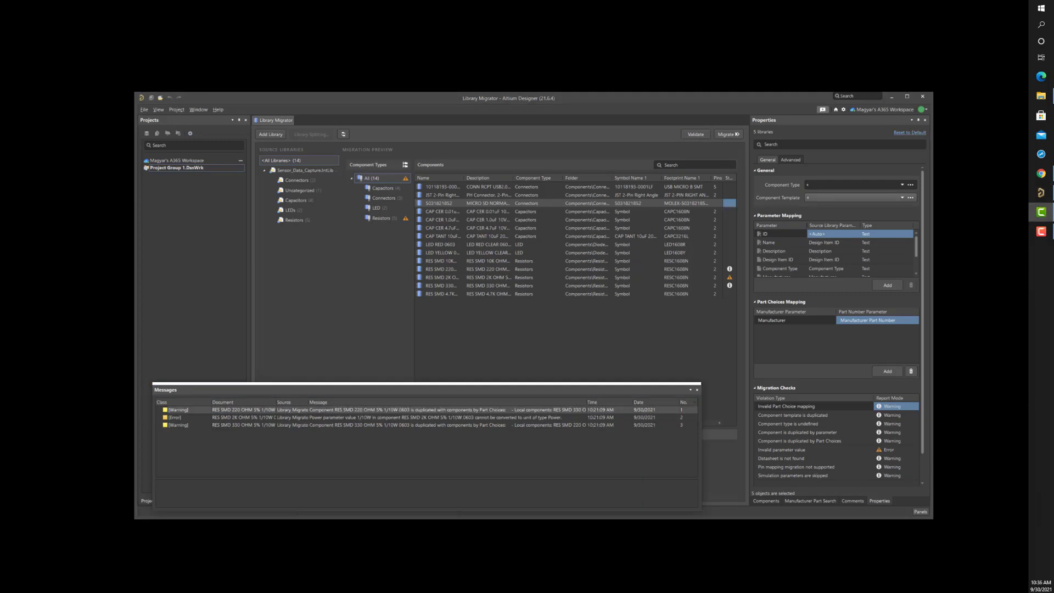
# Sort the validation messages by Class and read the 330 OHM and 220 OHM duplicate warnings.
pyautogui.click(191, 402)
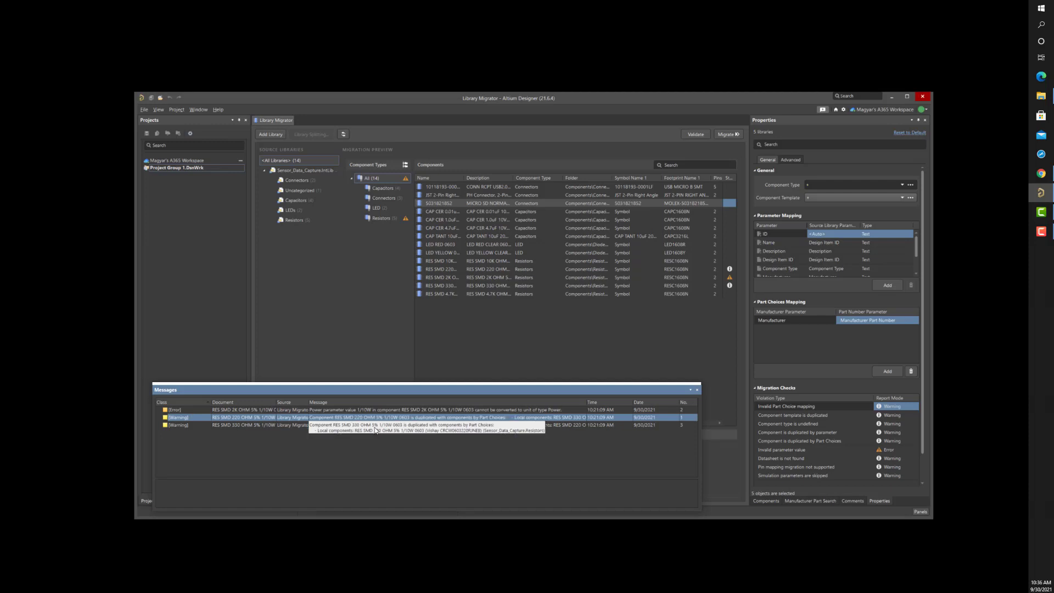
pyautogui.click(486, 426)
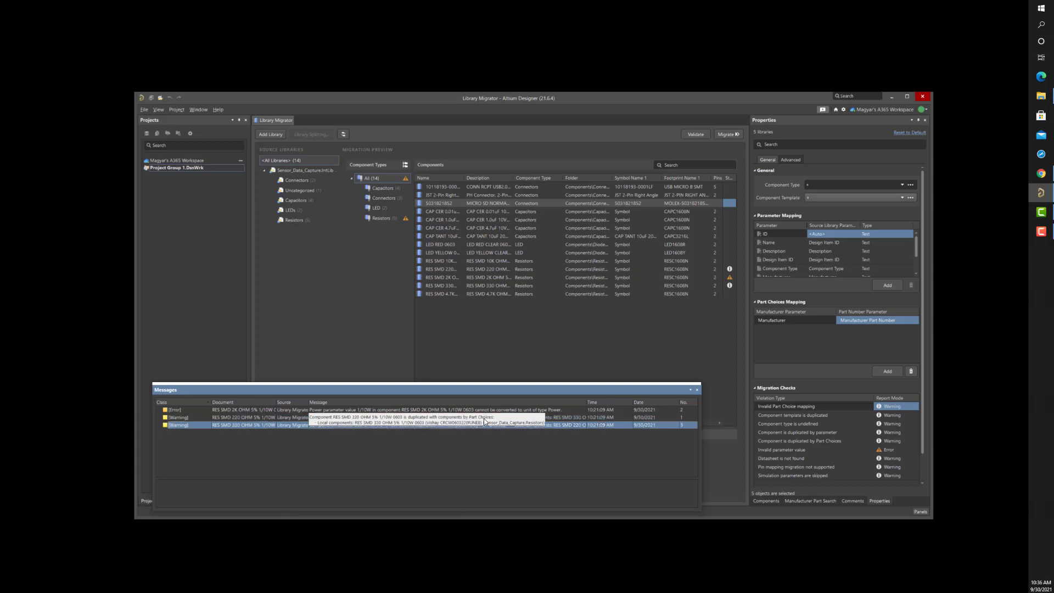
pyautogui.click(485, 420)
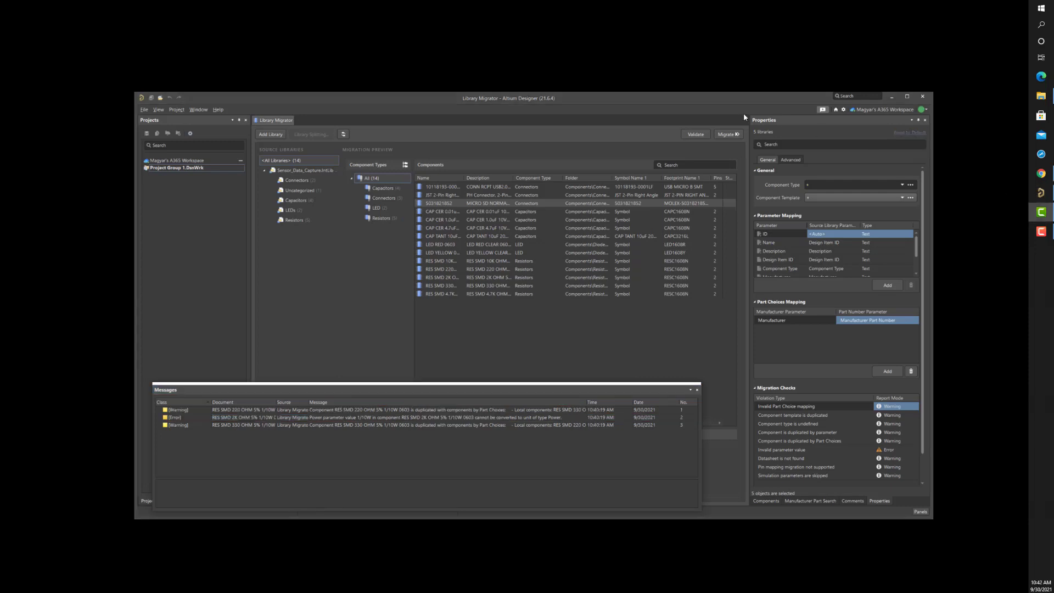
# Revalidate, then migrate the 14 components and 15 models to the server.
pyautogui.click(702, 137)
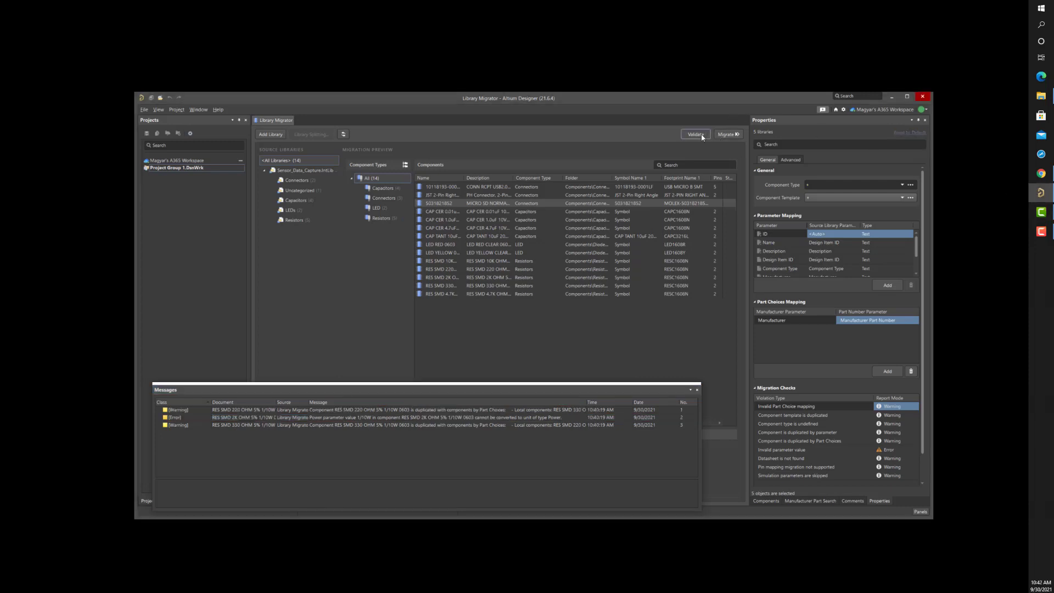
pyautogui.click(701, 137)
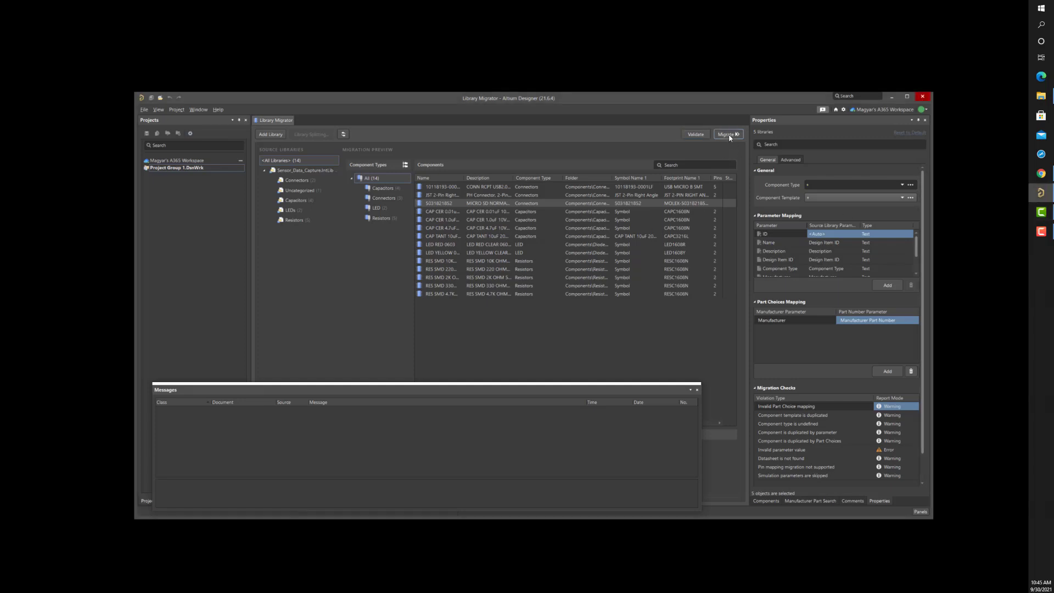
pyautogui.click(728, 134)
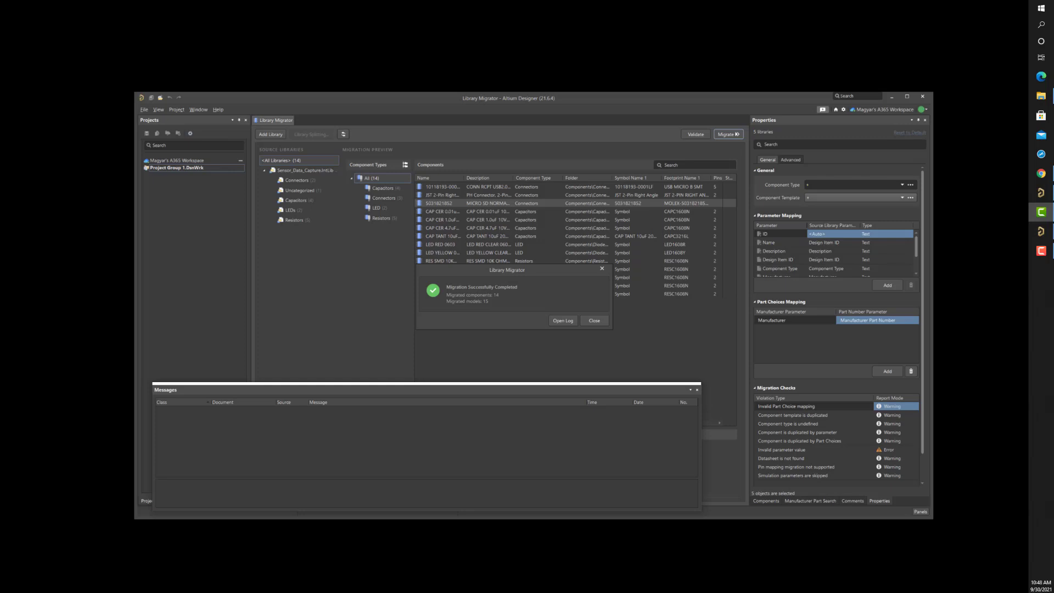
pyautogui.click(766, 499)
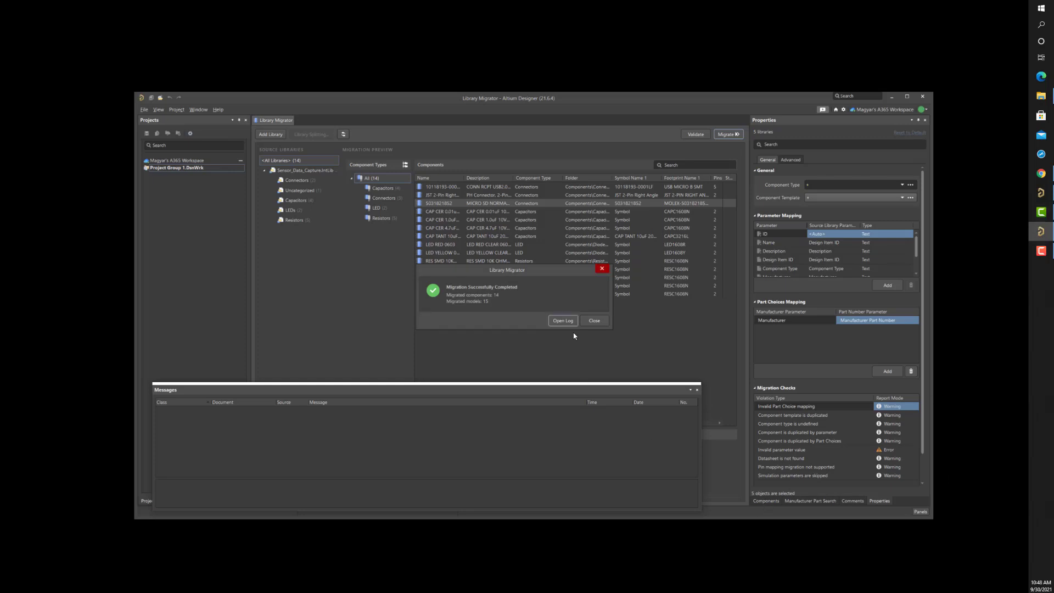
pyautogui.click(592, 321)
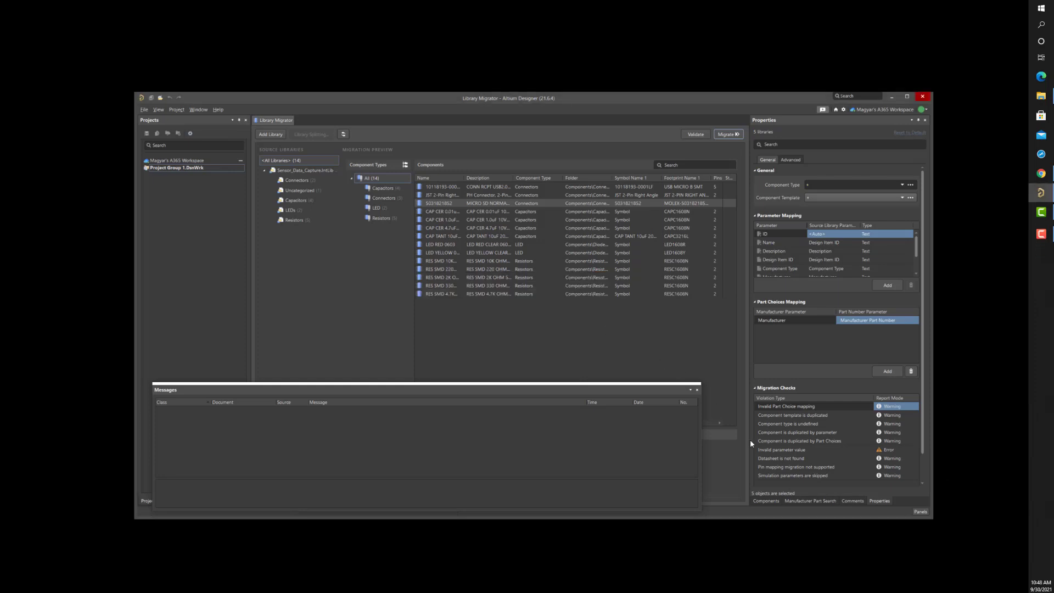
pyautogui.click(766, 500)
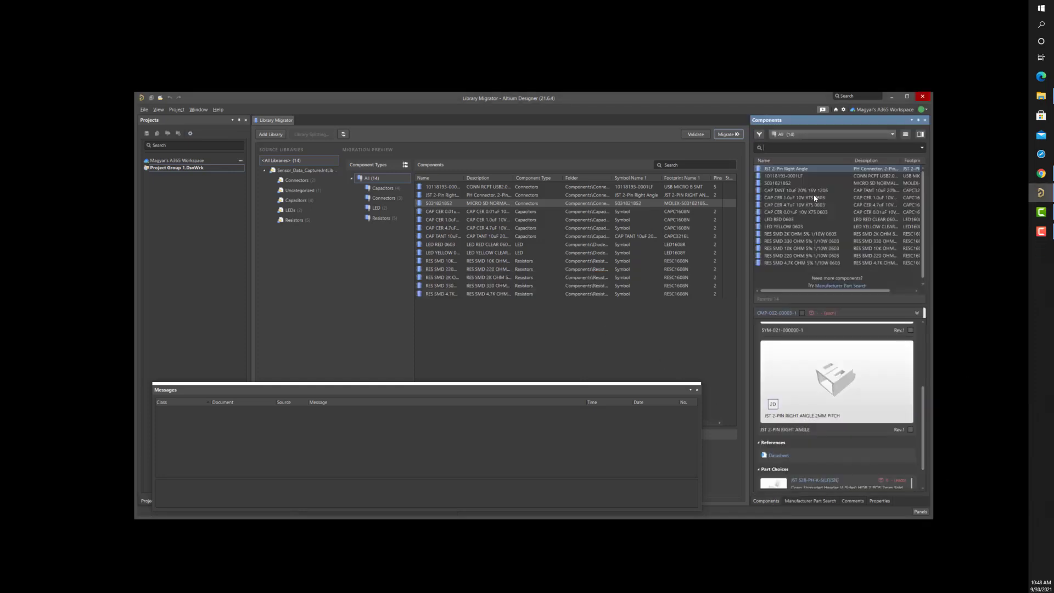
pyautogui.click(784, 177)
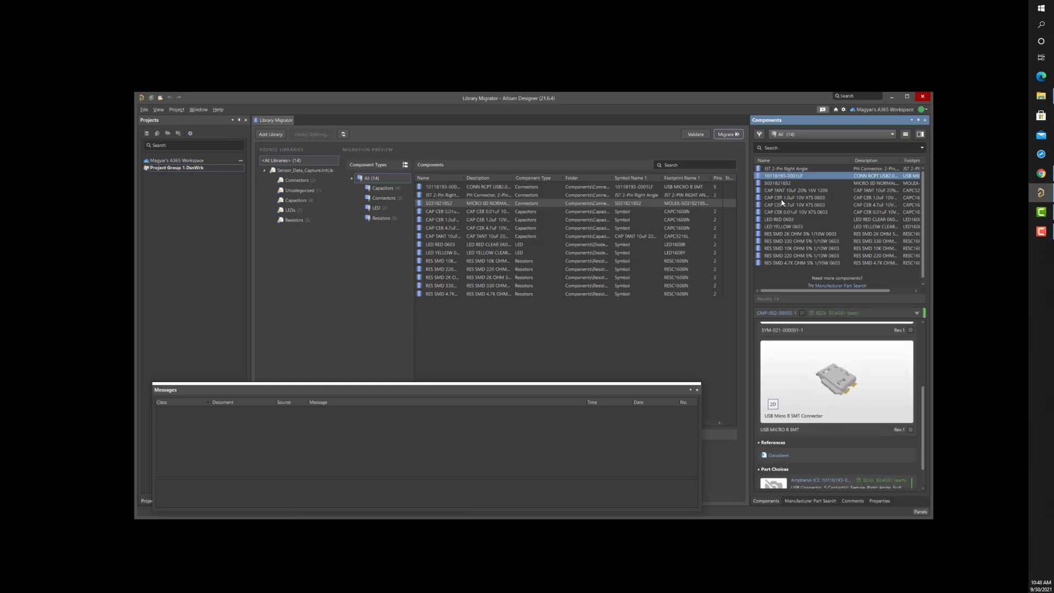
pyautogui.click(781, 200)
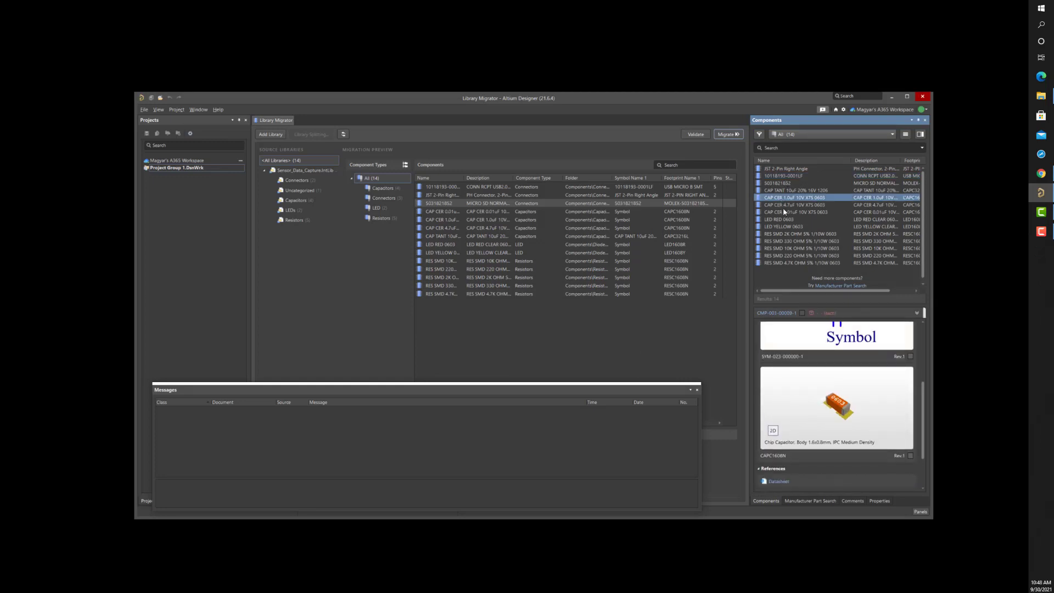
pyautogui.click(785, 219)
pyautogui.scroll(-1, 842, 332)
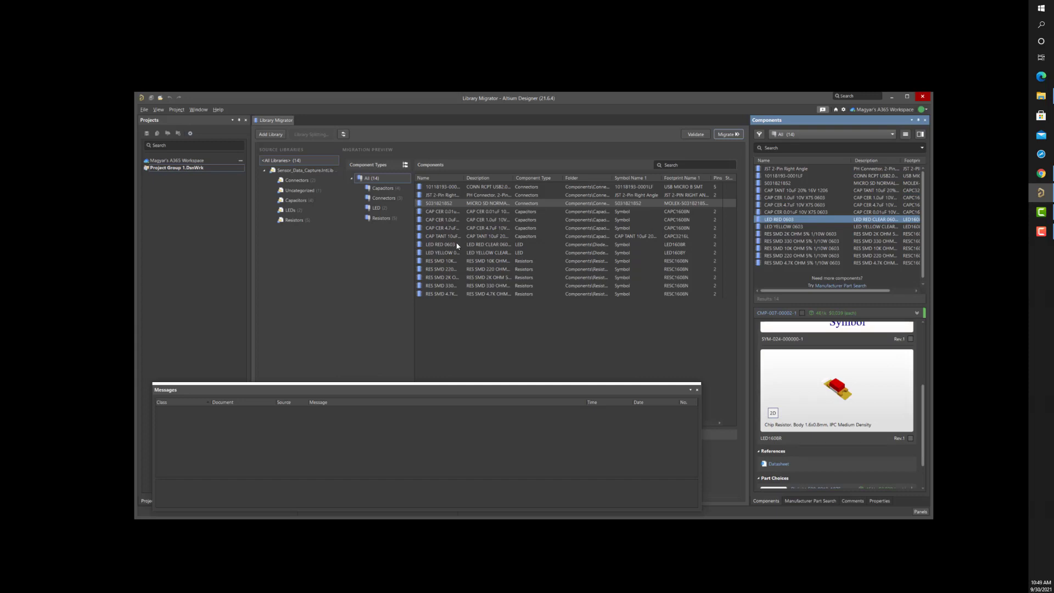
# Create a new blank schematic sheet via File > New > Schematic.
pyautogui.click(144, 110)
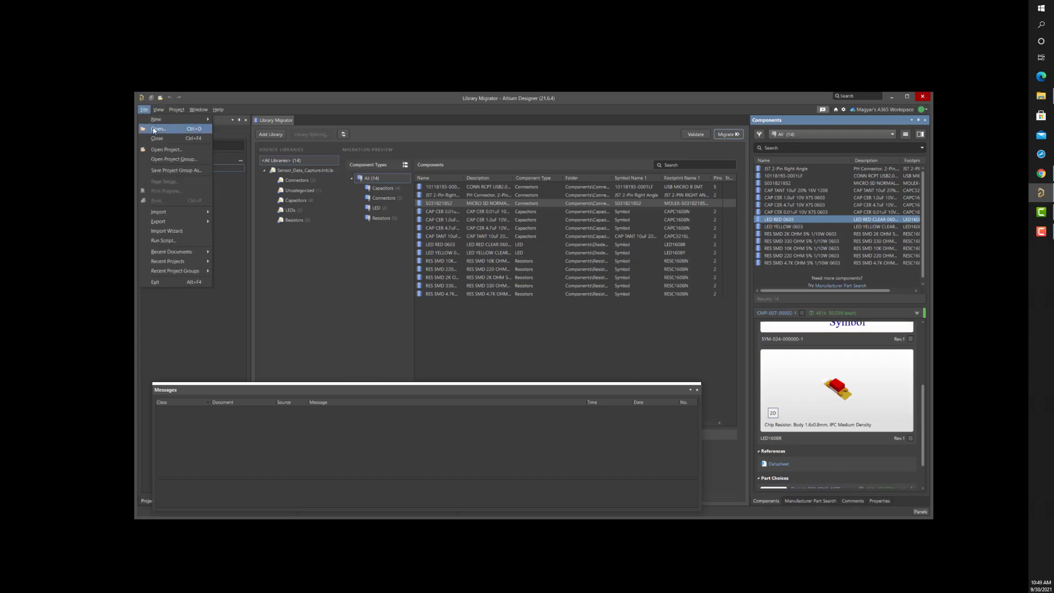
pyautogui.moveTo(163, 121)
pyautogui.click(235, 130)
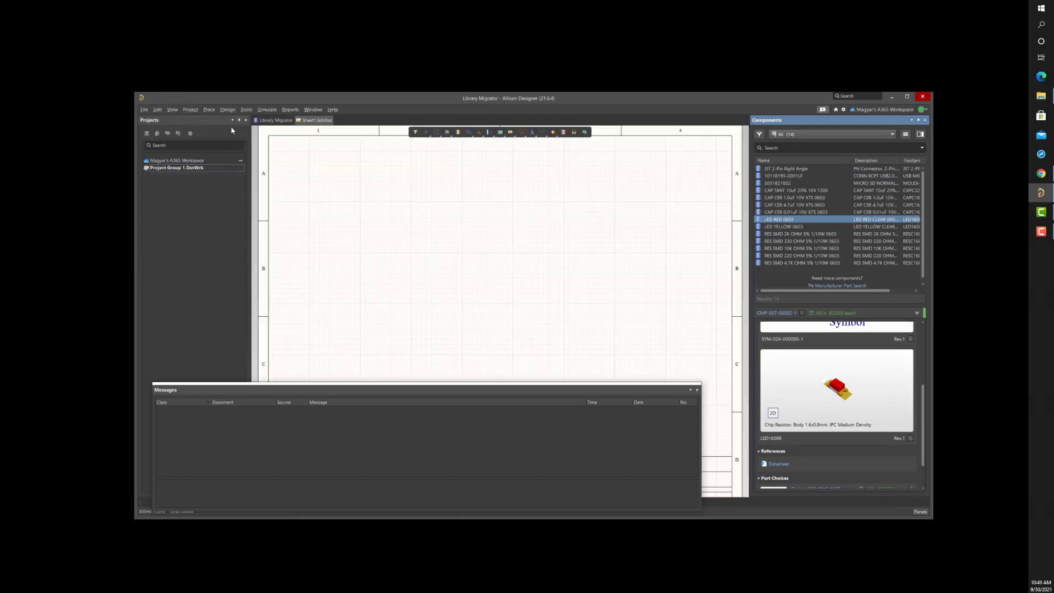
pyautogui.click(790, 234)
pyautogui.click(449, 223)
pyautogui.press('Escape')
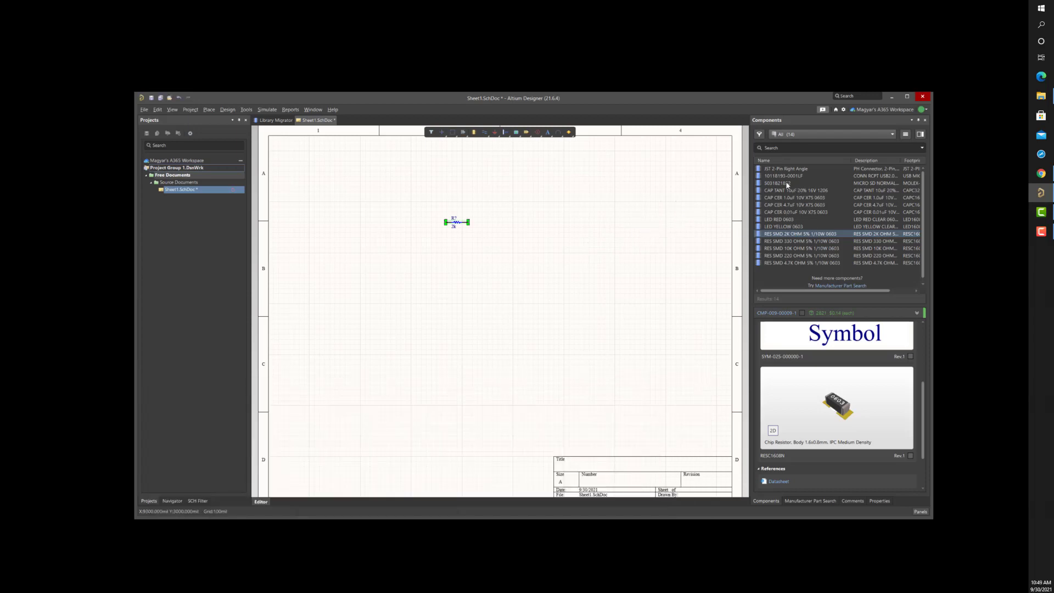
pyautogui.moveTo(788, 184); pyautogui.dragTo(517, 209)
pyautogui.click(518, 209)
pyautogui.press('Escape')
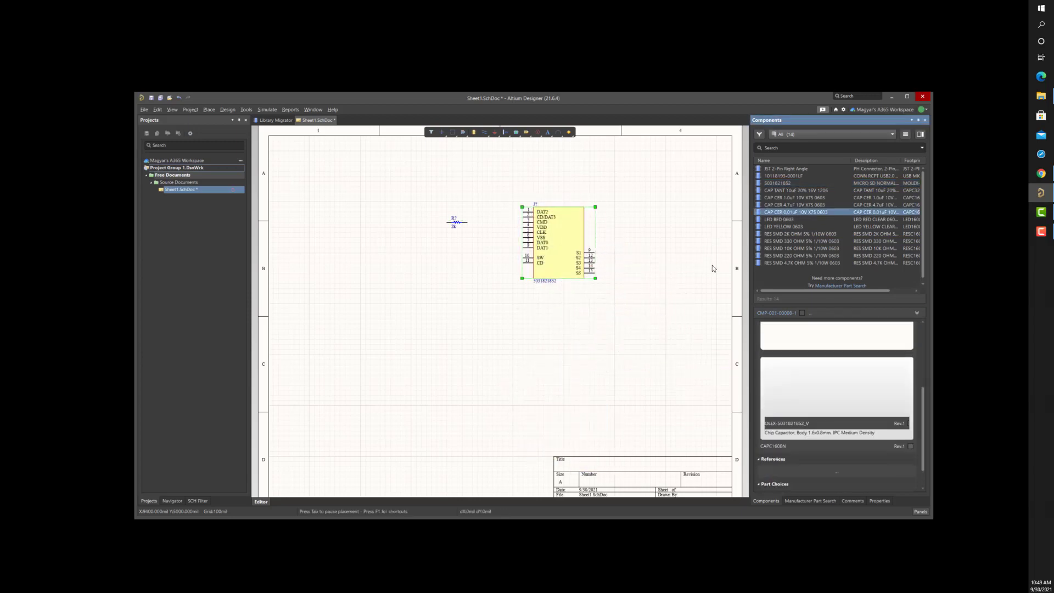